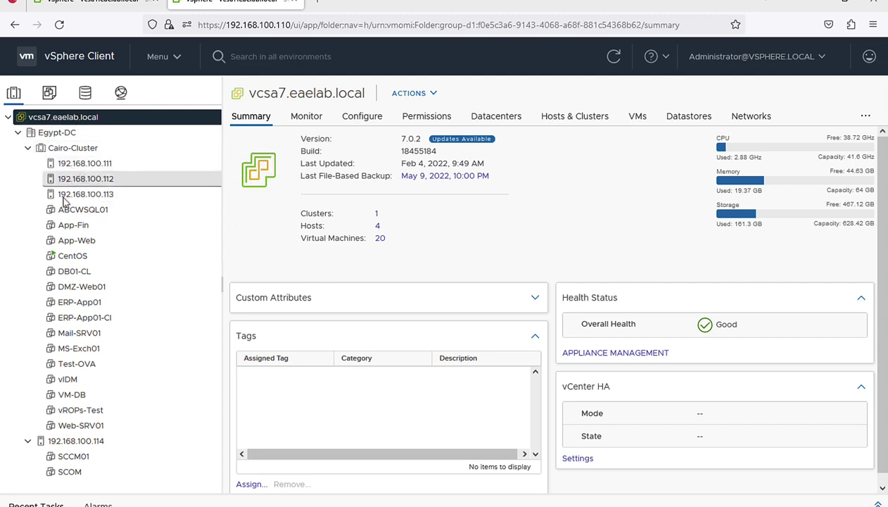
Step: Start Export System Logs for vcsa7.eaelab.local from its right-click actions menu
right_click(72, 123)
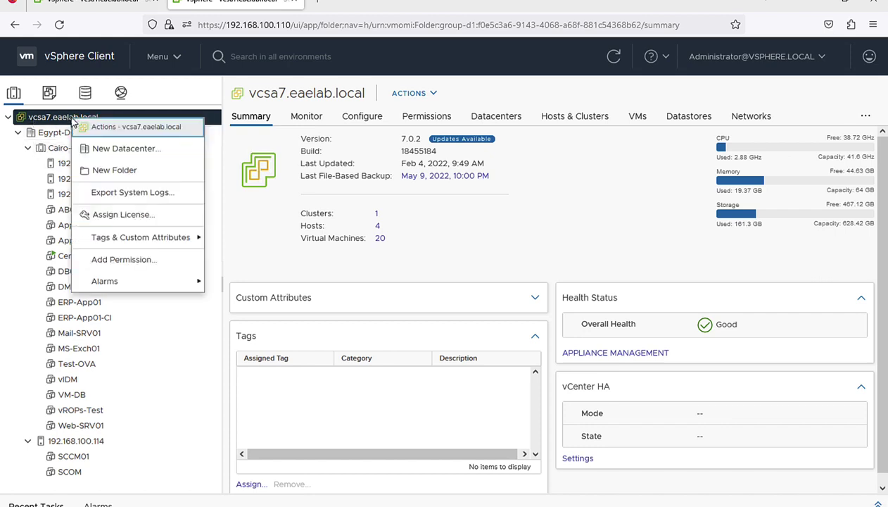
left_click(126, 195)
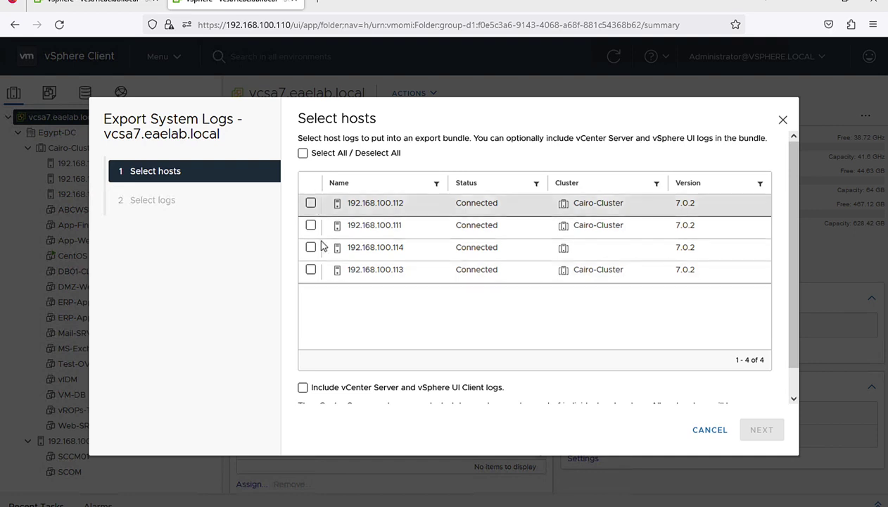
Step: Select all four hosts and include vCenter Server and vSphere UI Client logs in the export
left_click(302, 154)
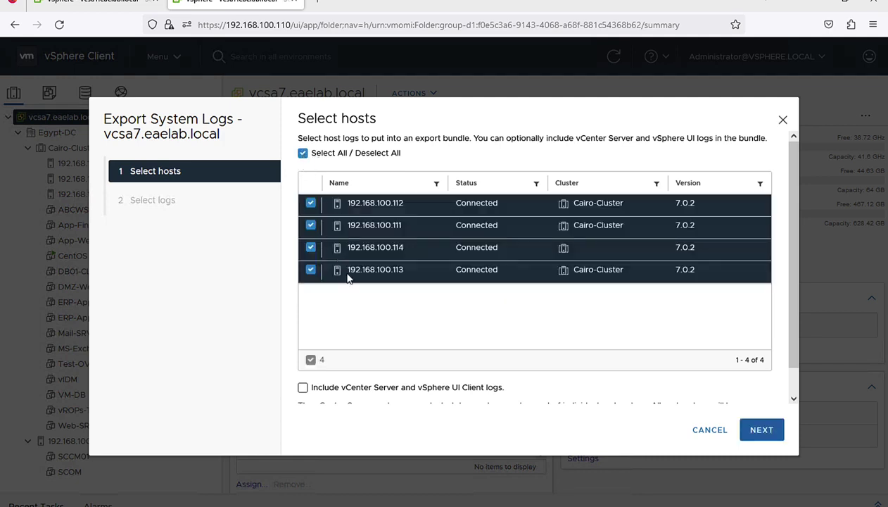
scroll(345, 278, "down", 1)
scroll(344, 279, "down", 1)
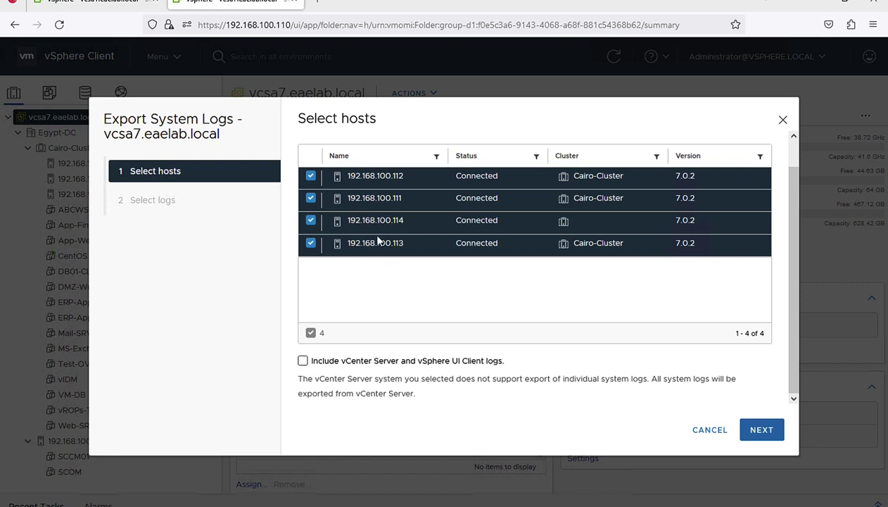
scroll(363, 251, "up", 1)
scroll(363, 251, "down", 1)
left_click(302, 361)
scroll(375, 261, "up", 1)
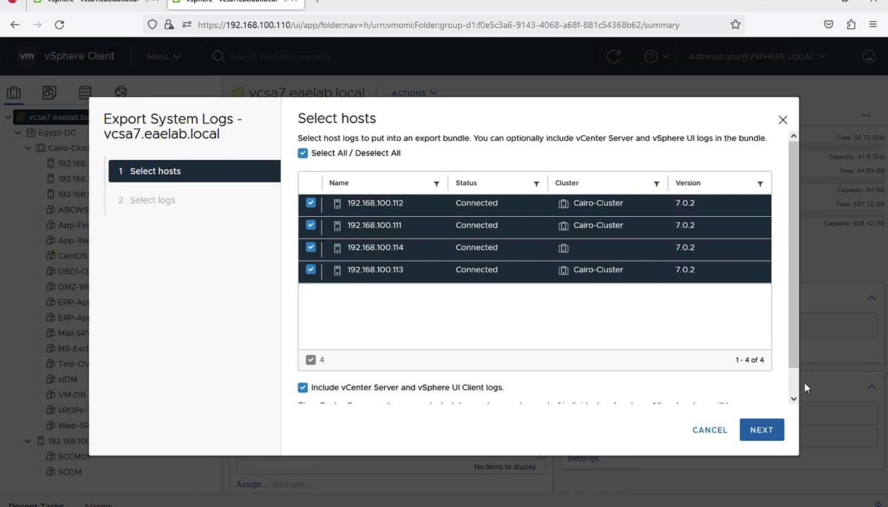
scroll(793, 360, "down", 1)
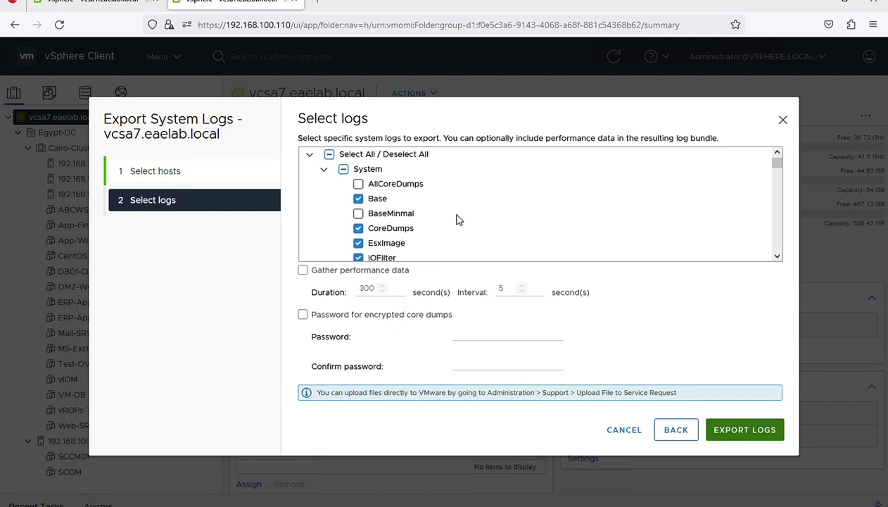
Step: Scroll the Select logs tree and collapse the VirtualMachines, Storage and Userworld groups
scroll(776, 169, "down", 1)
mouse_move(776, 169)
left_mouse_down()
mouse_move(776, 254)
mouse_move(776, 161)
left_mouse_up()
left_click(358, 213)
left_click(776, 256)
left_click_drag(777, 256, 777, 256)
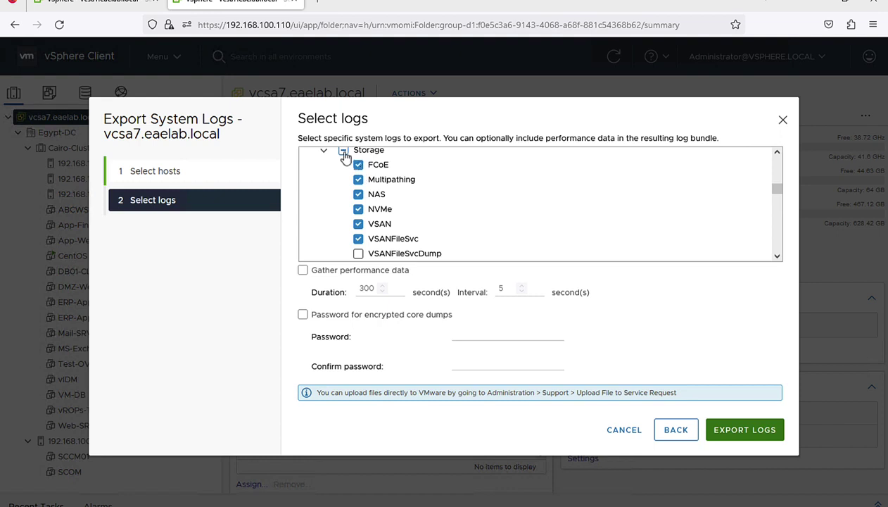
scroll(483, 195, "up", 15)
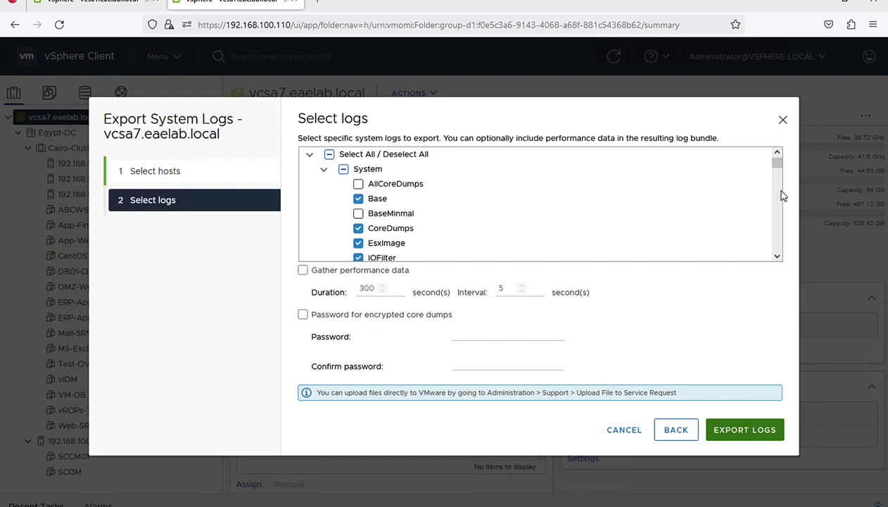
left_click_drag(777, 166, 776, 182)
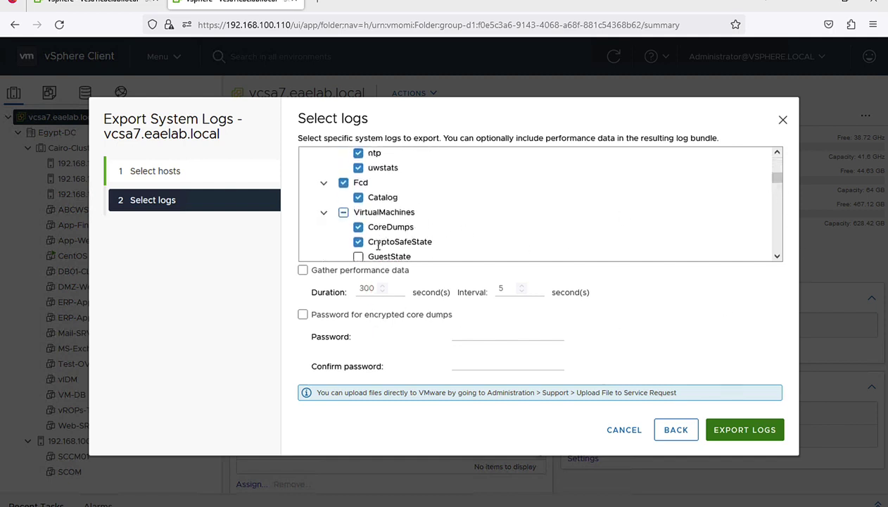
left_click(323, 212)
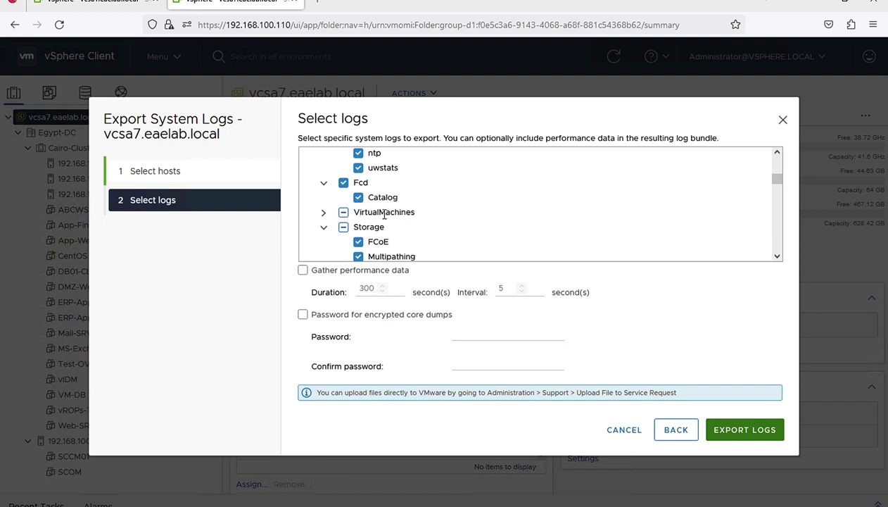
left_click(324, 227)
left_click(324, 243)
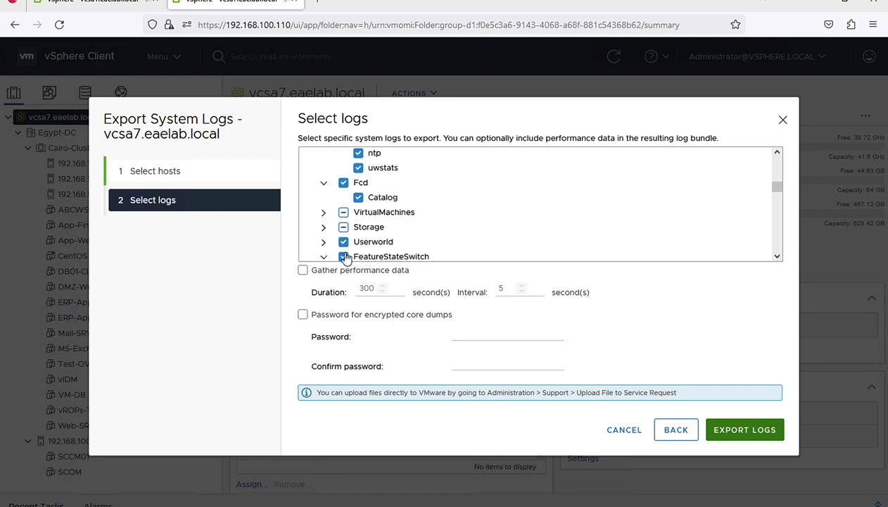
Step: Collapse hostProfiles, Logs, Configuration, FileSystem, ActiveDirectory, CIM and ConfigStore, keeping default selections
scroll(346, 256, "down", 3)
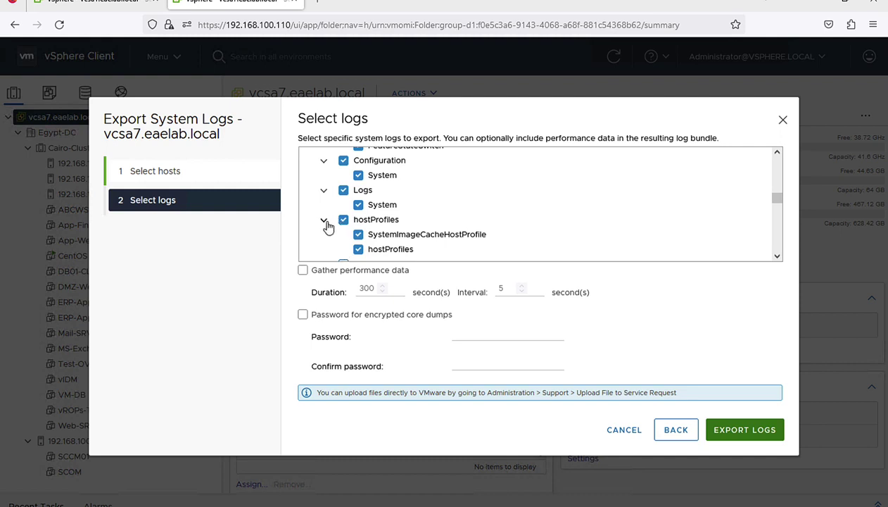
left_click(324, 220)
left_click(324, 190)
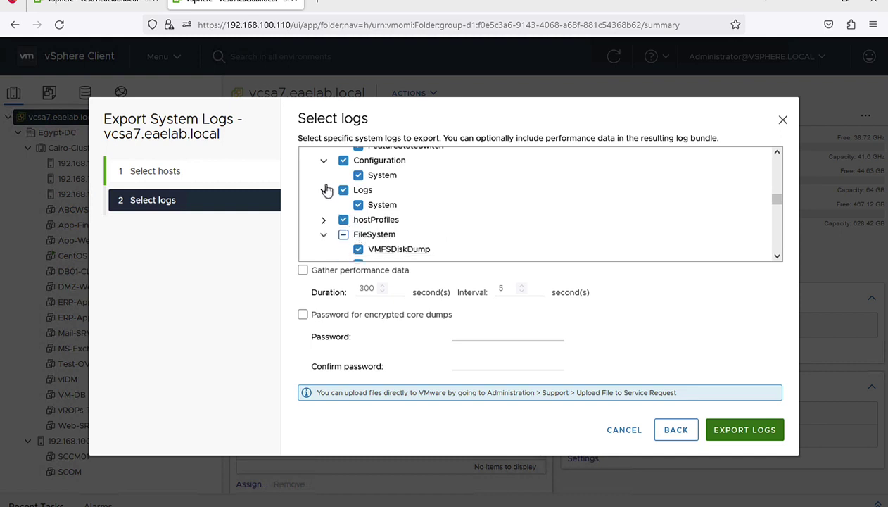
left_click(323, 162)
left_click(324, 204)
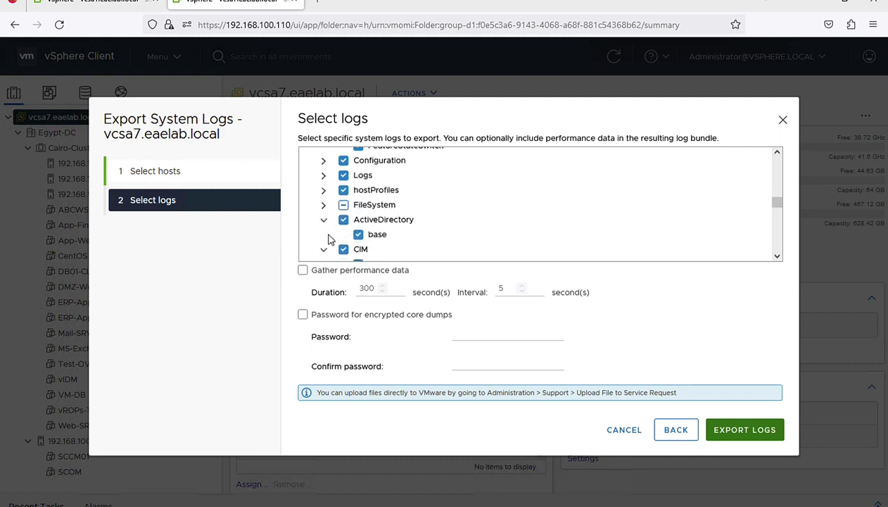
left_click(324, 221)
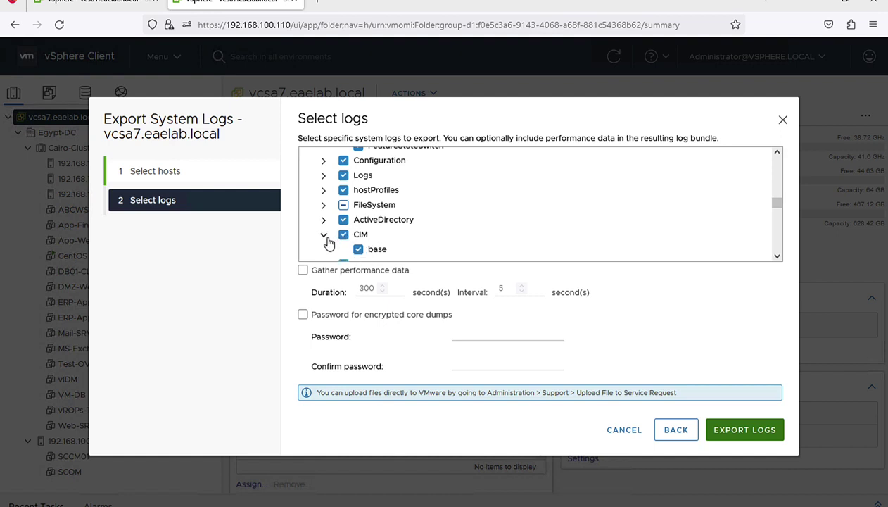
left_click(325, 237)
left_click(324, 250)
scroll(348, 234, "down", 1)
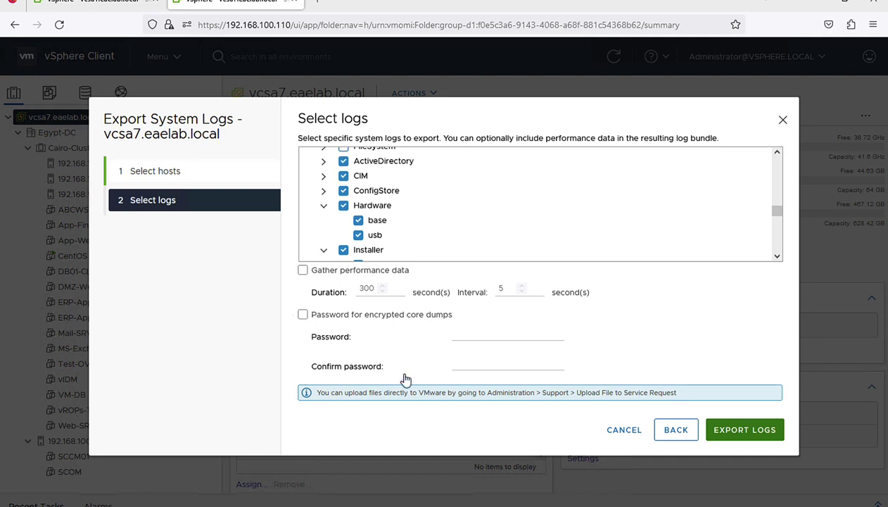
Step: Export the selected logs with the encrypted core-dump password option left off
left_click(302, 315)
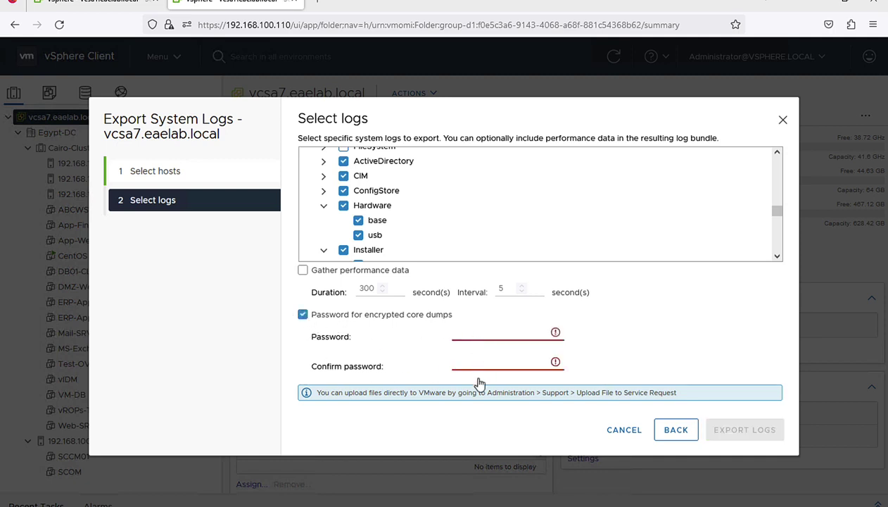
left_click(302, 315)
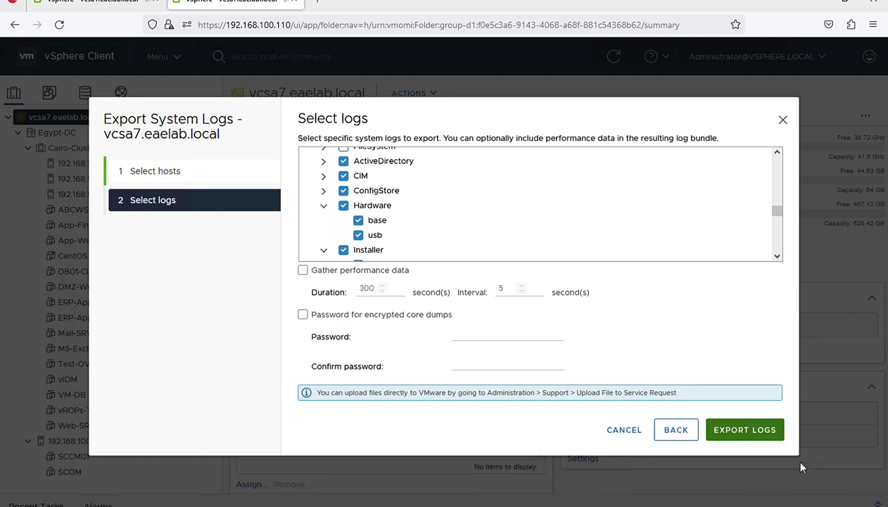
left_click(745, 434)
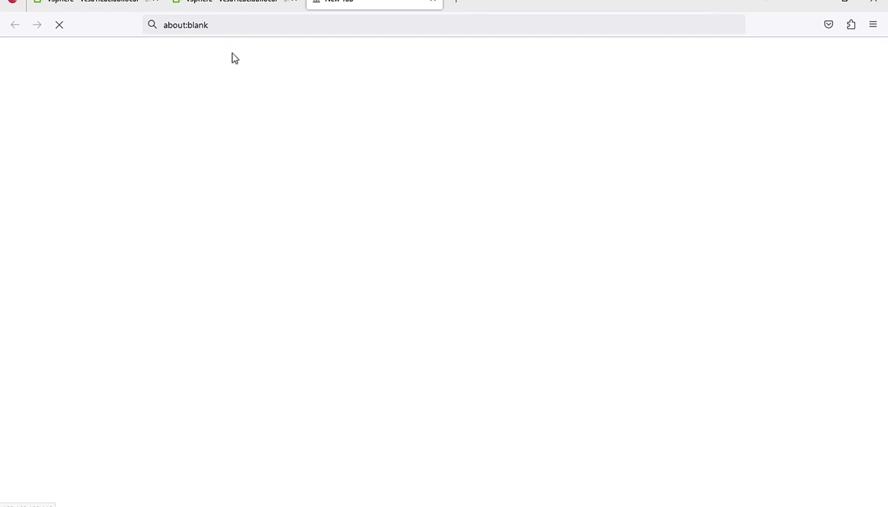
Step: Check the loading download tab, then return to the vSphere Client tab
left_click(213, 4)
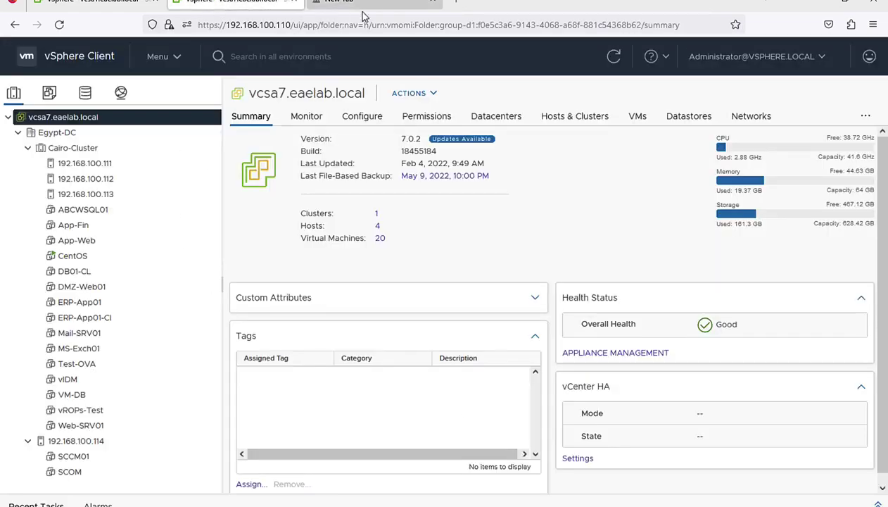
left_click(374, 3)
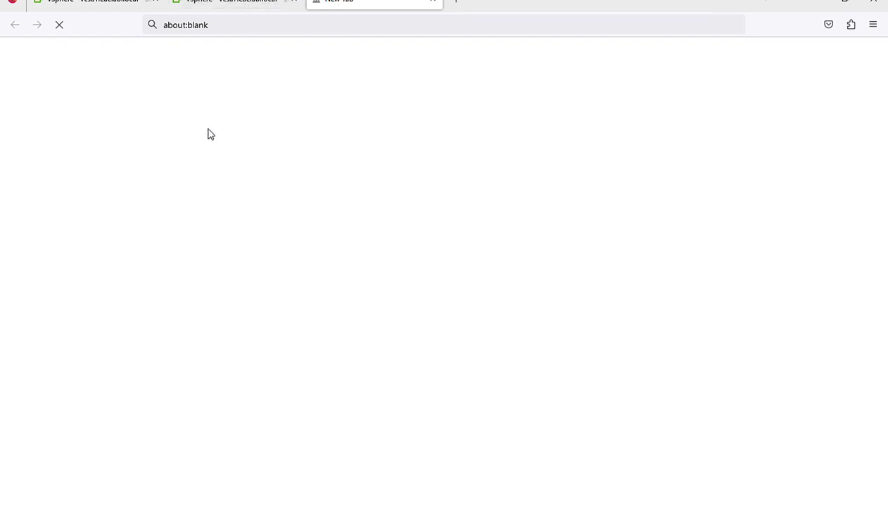
left_click(258, 5)
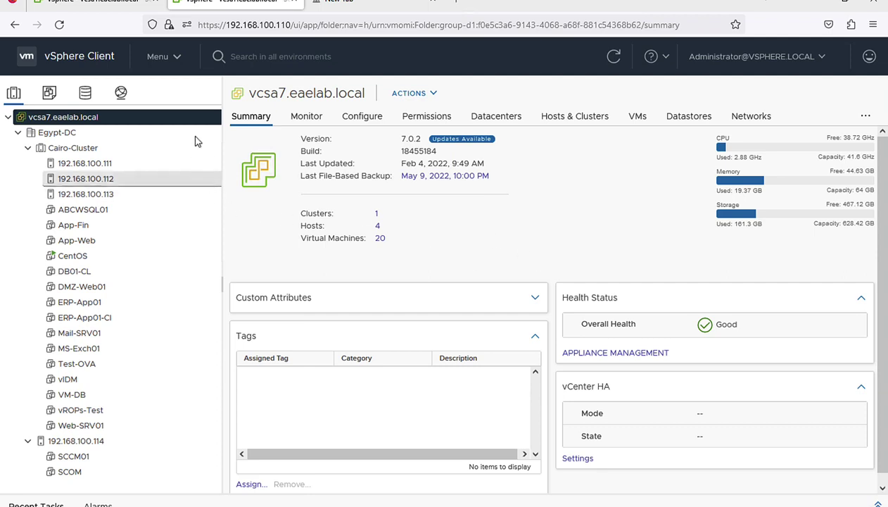
Step: Go to Administration > Support > Upload File to Service Request and launch the upload form
left_click(162, 59)
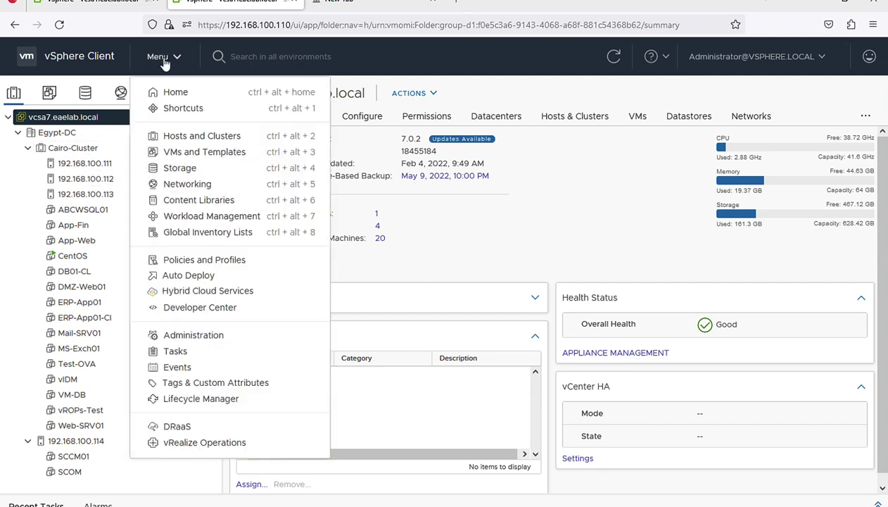
left_click(212, 336)
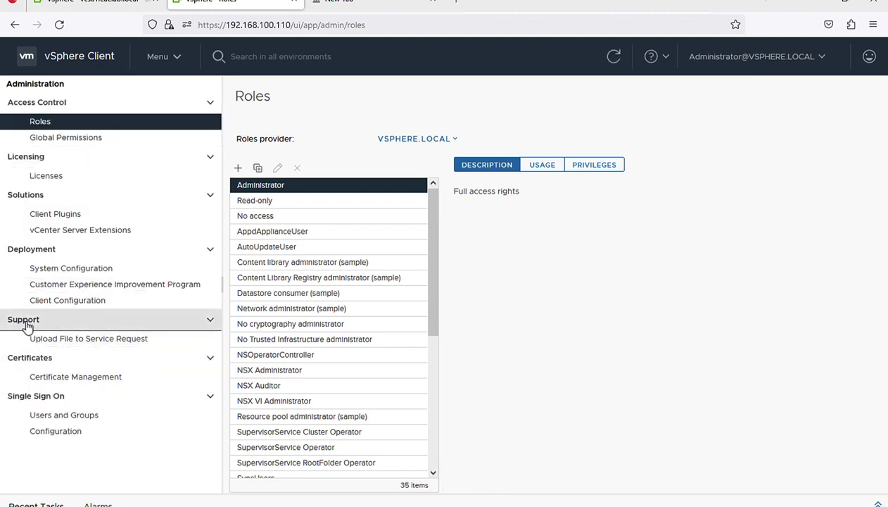
left_click(57, 340)
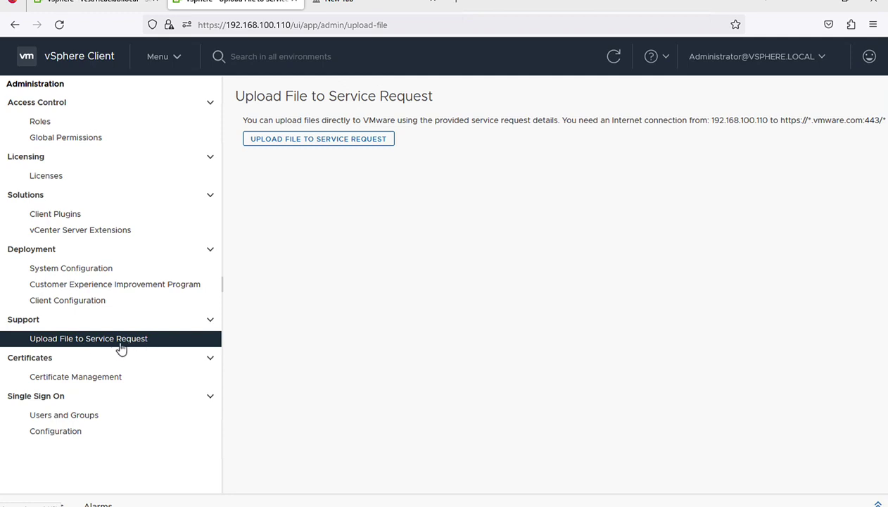
left_click(296, 144)
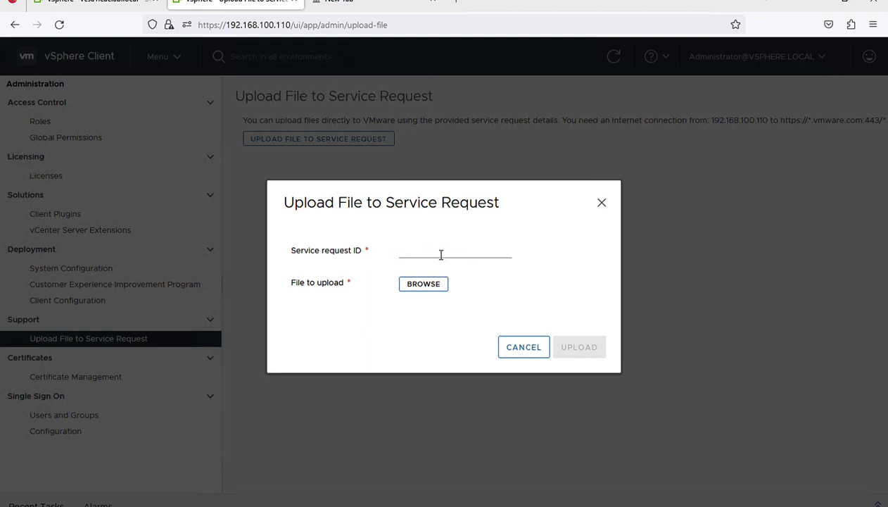
Step: Focus the Service request ID field, then start choosing a file to upload
left_click(405, 249)
left_click(431, 289)
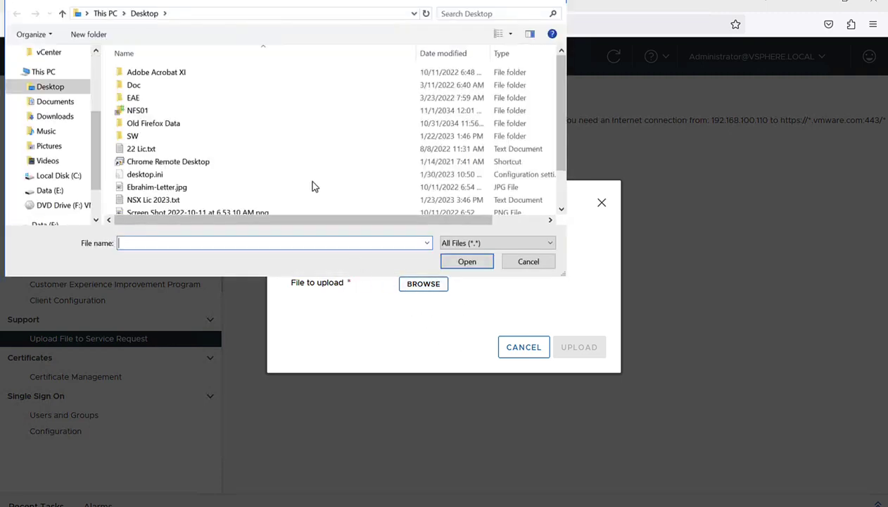
Step: Dismiss the file picker and cancel the upload form without uploading anything
left_click(524, 262)
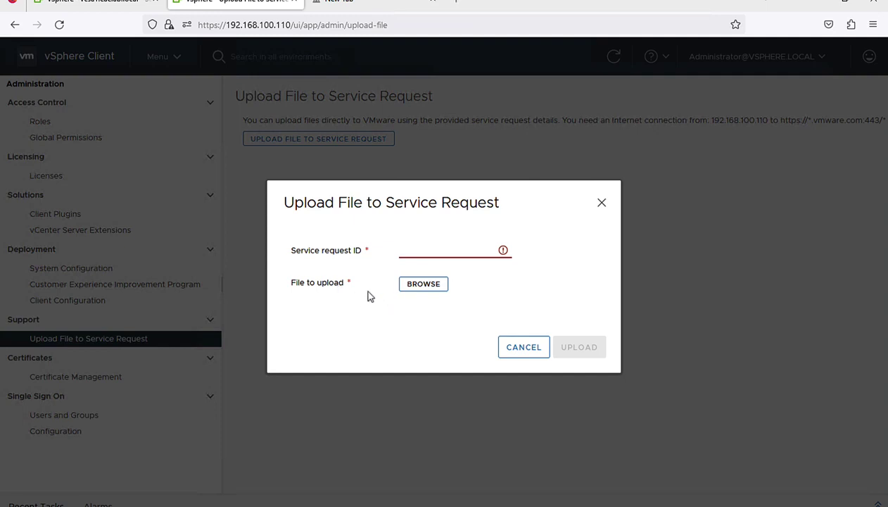
left_click(523, 347)
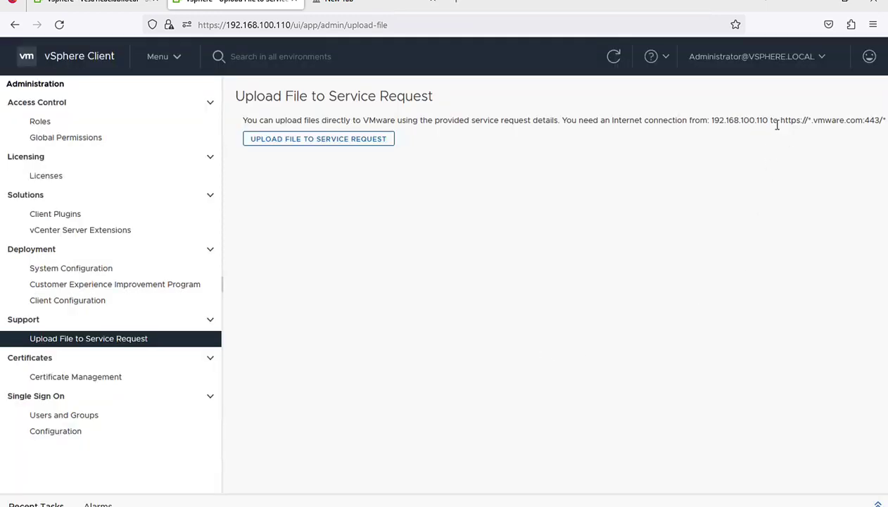
left_click_drag(778, 120, 867, 122)
left_click(812, 122)
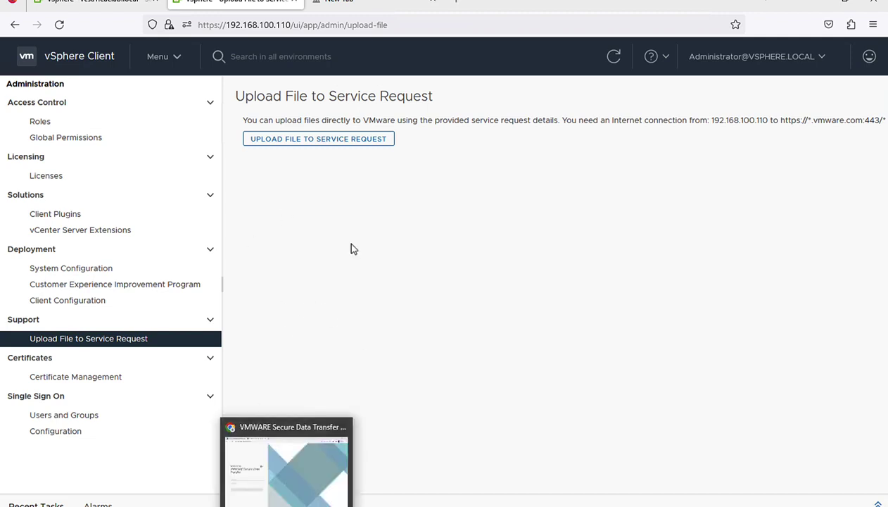
left_click(287, 498)
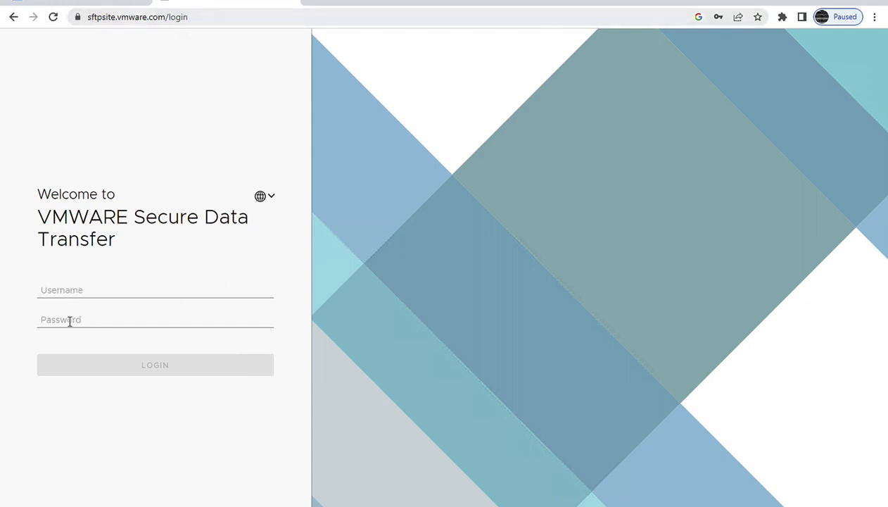
Step: Log in to VMware Secure Data Transfer with the account username and password
left_click(66, 289)
type("inbo")
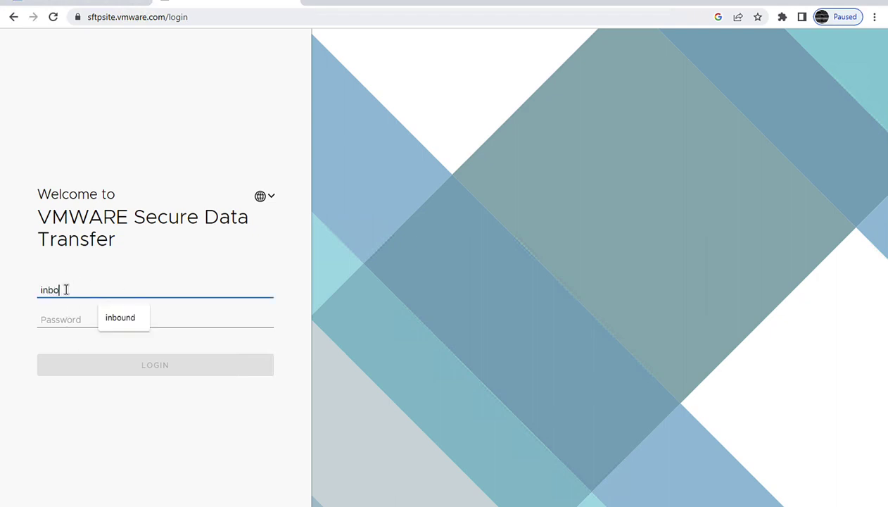
type("und")
key("Tab")
type("••")
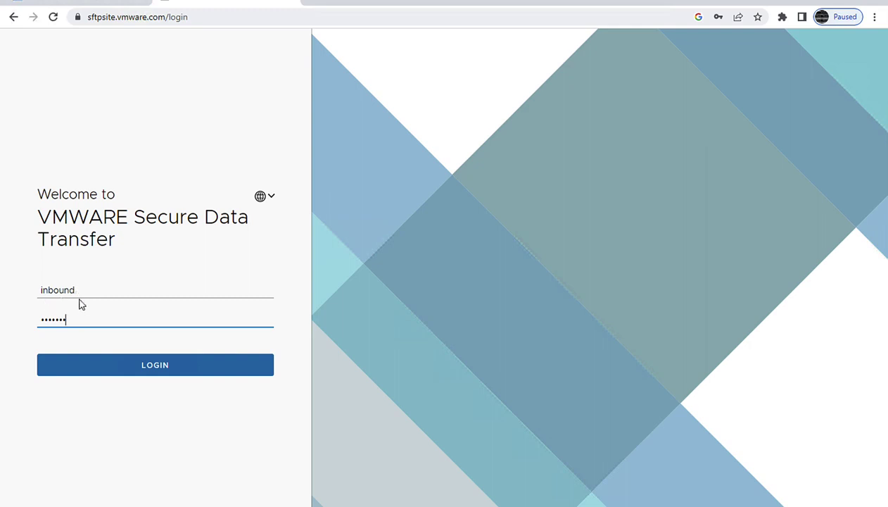
left_click(120, 371)
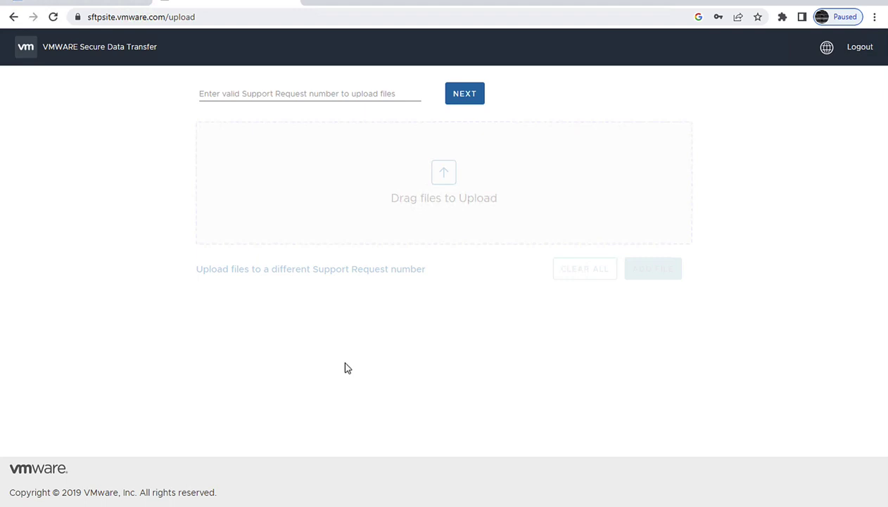
Step: Submit a support request number, which is rejected, then switch to the Customer Connect dashboard
left_click(210, 93)
type("1234567")
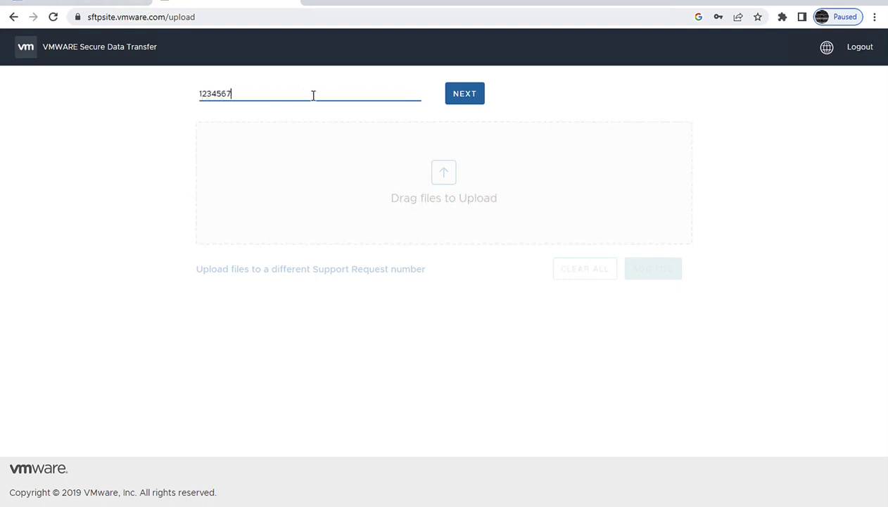
left_click(461, 100)
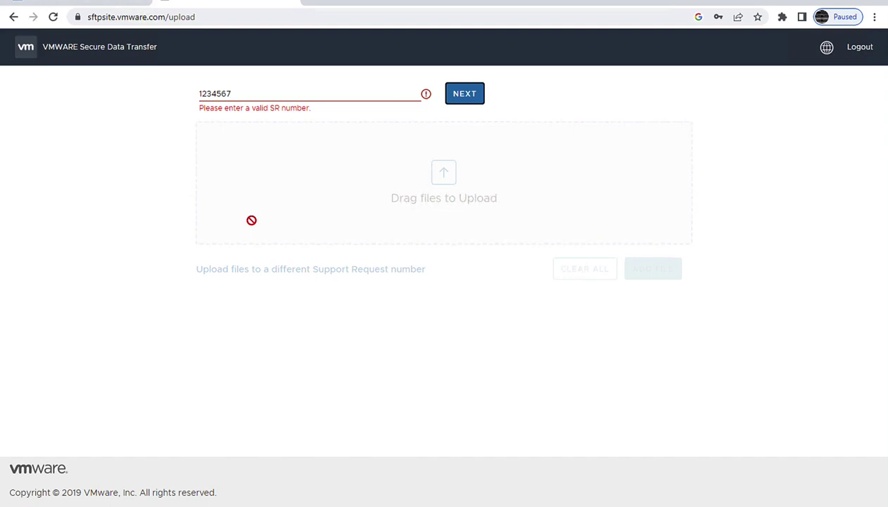
left_click(129, 3)
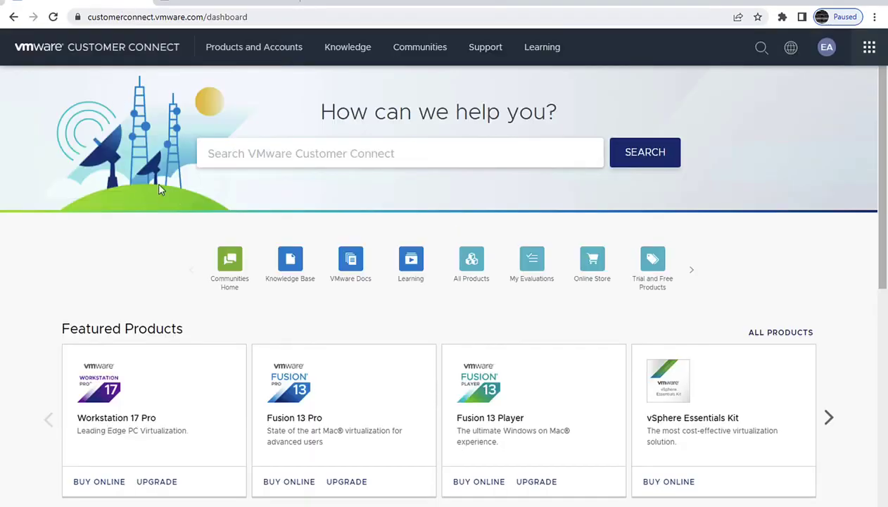
Step: Open host 192.168.100.111 from the Hosts and Clusters inventory in vSphere Client
key("alt+Tab")
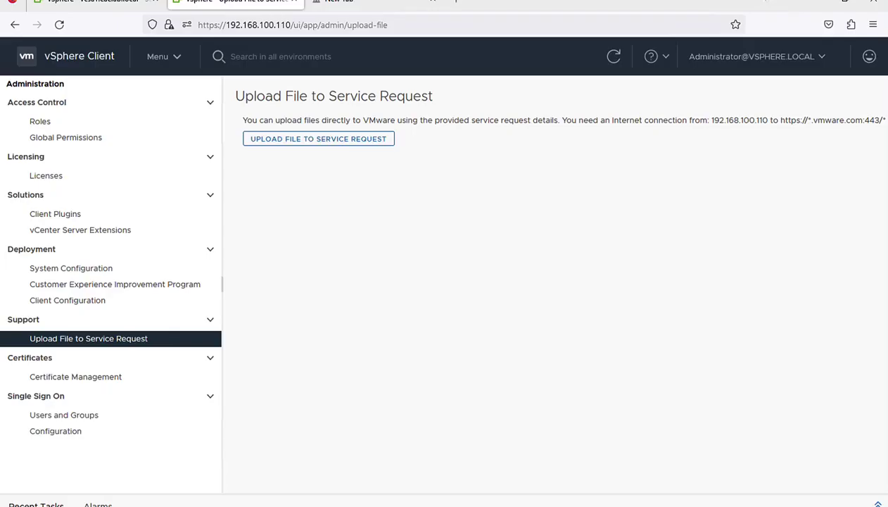
left_click(172, 60)
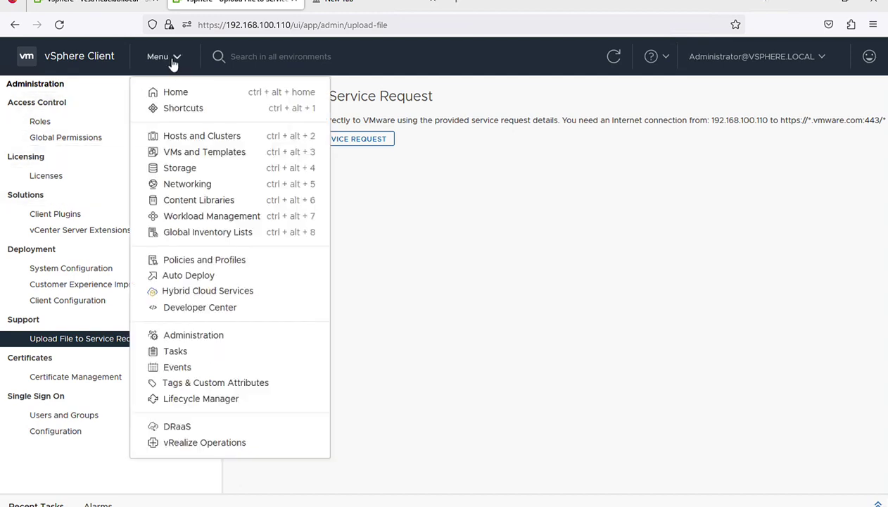
left_click(184, 136)
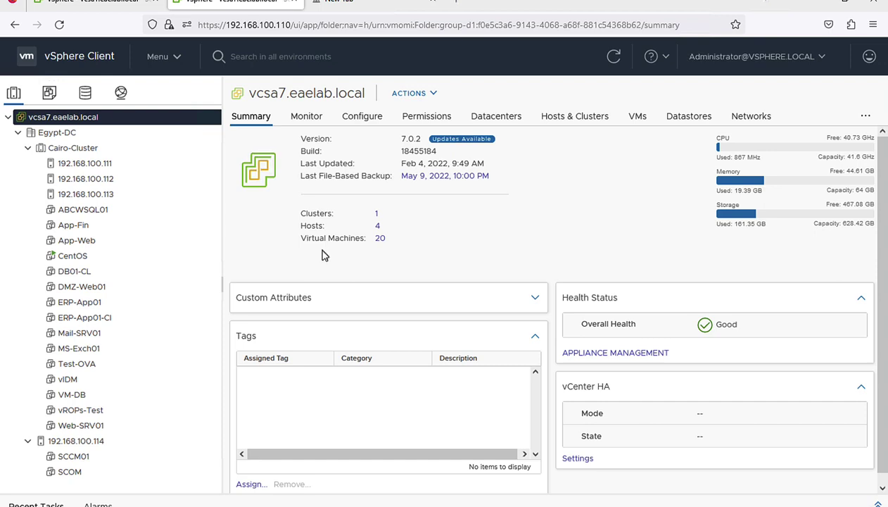
left_click(167, 167)
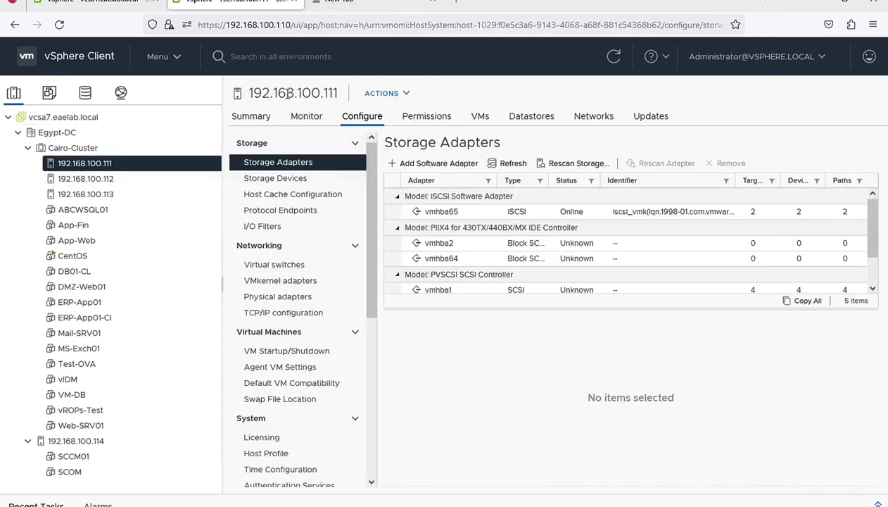
Step: Copy the host address 192.168.100.111 and start a new browser tab to paste it
triple_click(288, 93)
right_click(282, 91)
left_click(299, 106)
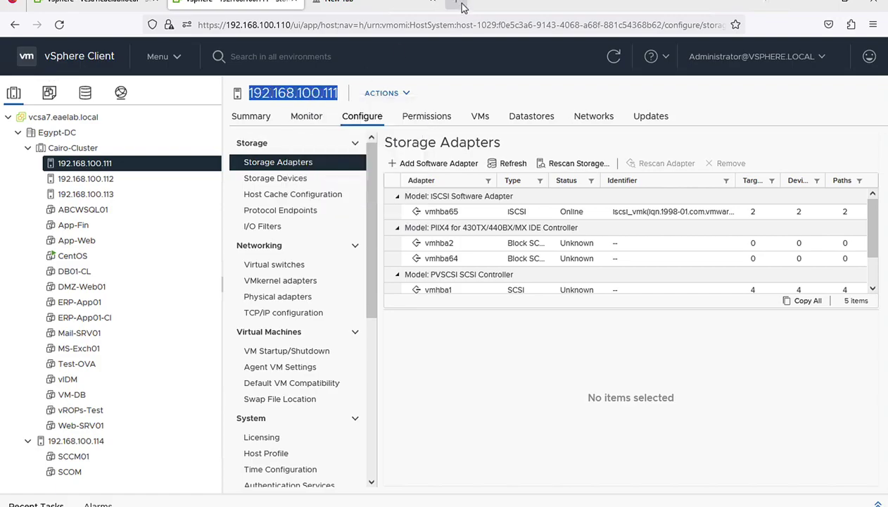
left_click(463, 7)
right_click(252, 26)
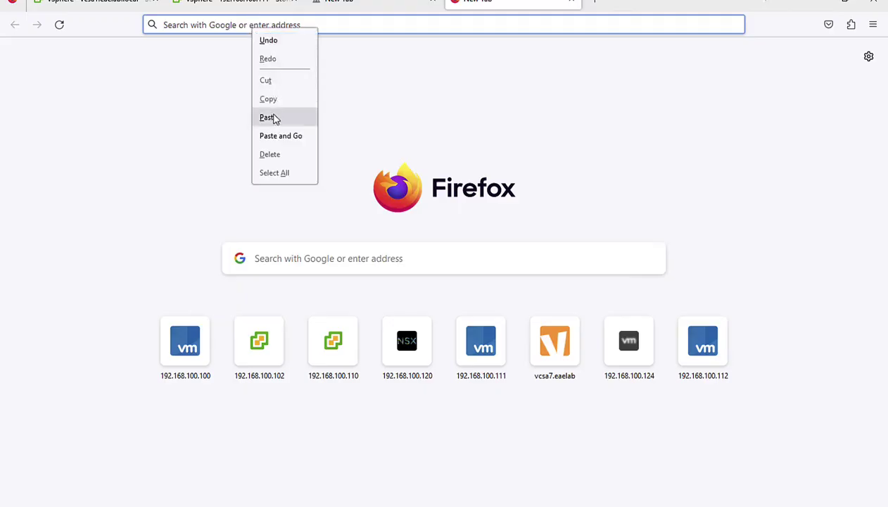
Step: Log in to the ESXi Host Client at 192.168.100.111 using the saved login
left_click(271, 117)
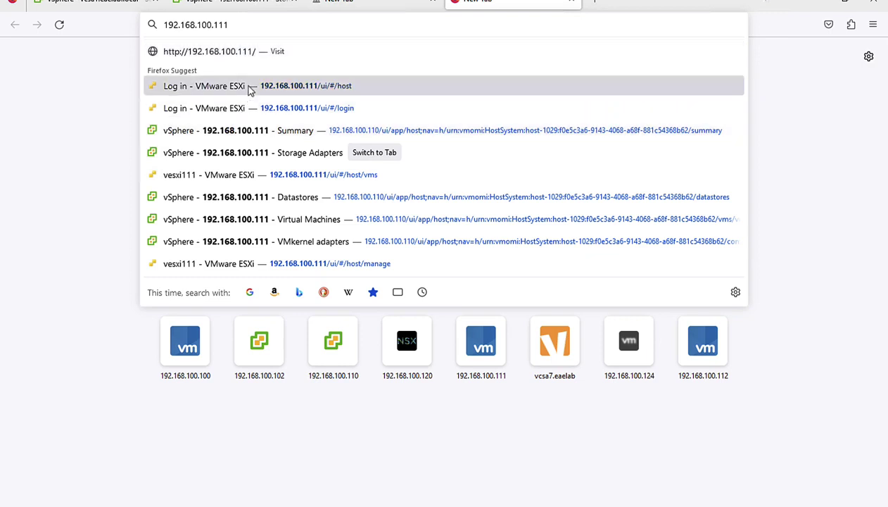
left_click(248, 85)
left_click(276, 27)
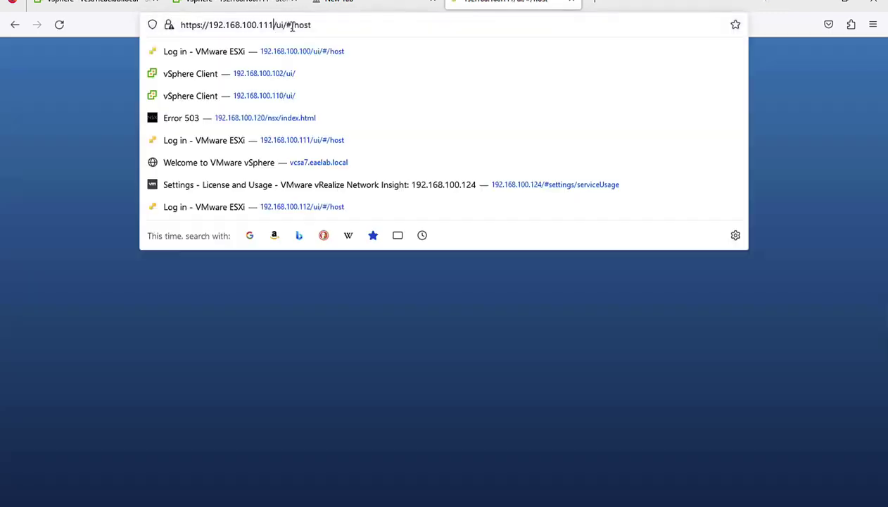
key("BackSpace")
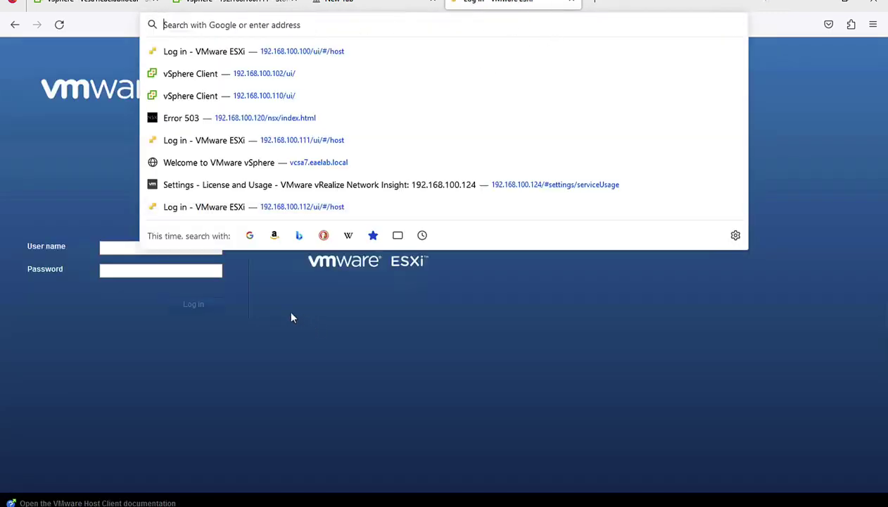
left_click(135, 249)
left_click(123, 316)
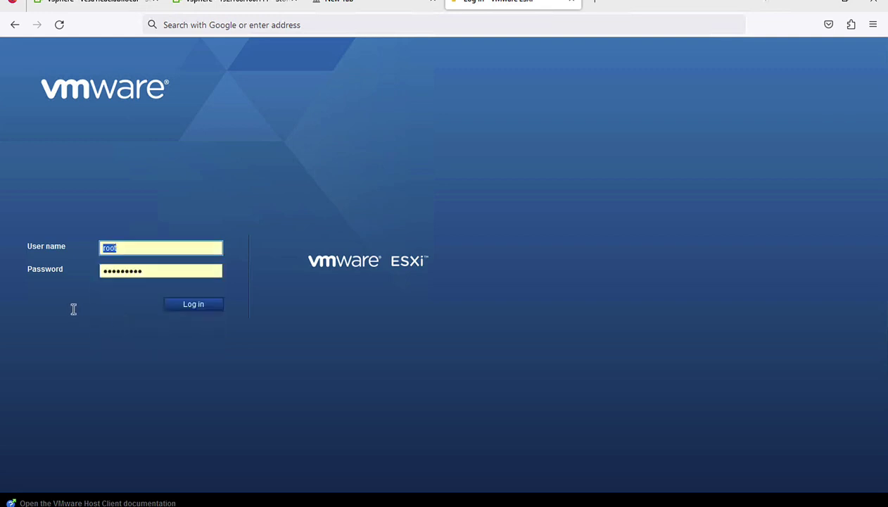
left_click(193, 305)
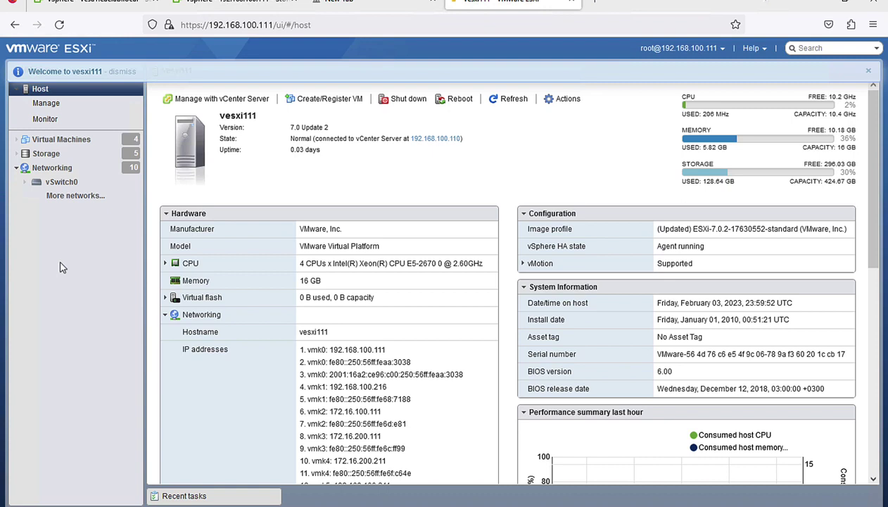
Step: Look over the host's Actions menu, then open the host Monitor page
left_click(60, 140)
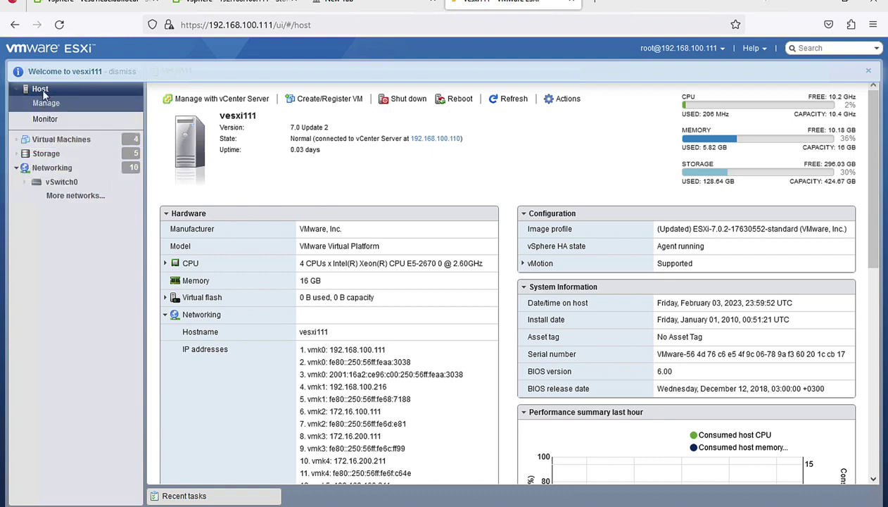
left_click(50, 90)
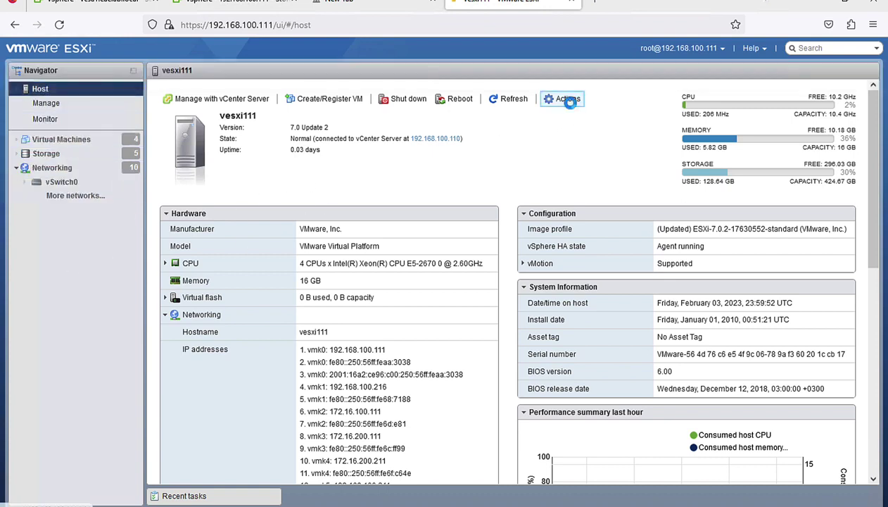
left_click(567, 98)
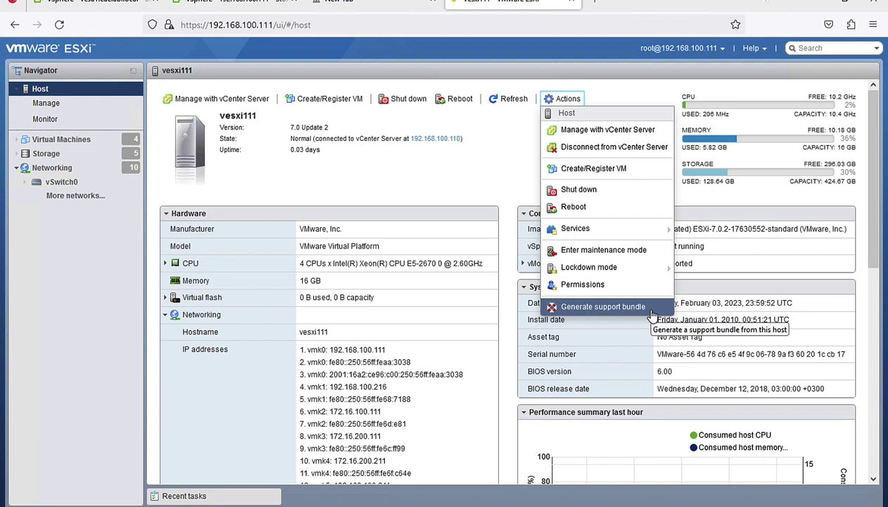
left_click(41, 121)
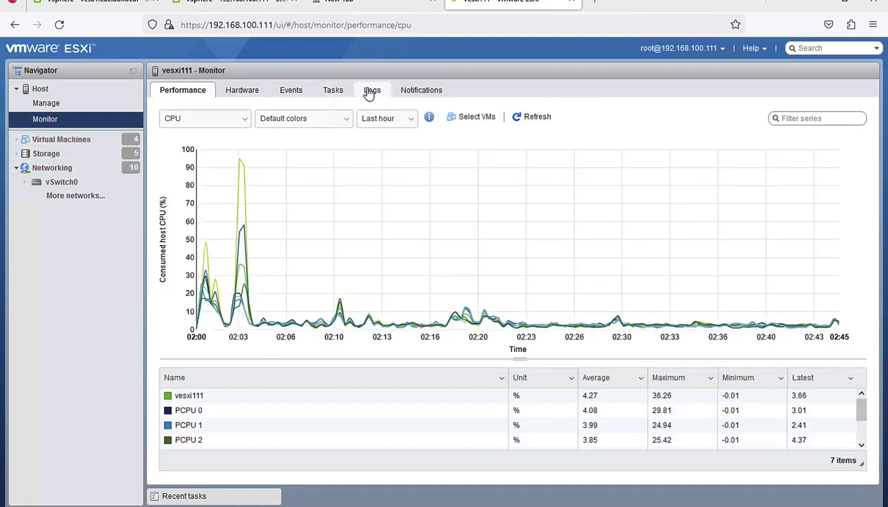
Step: Review the host's Logs list, open /var/log/esxupdate.log, then go back to the Host summary
left_click(371, 91)
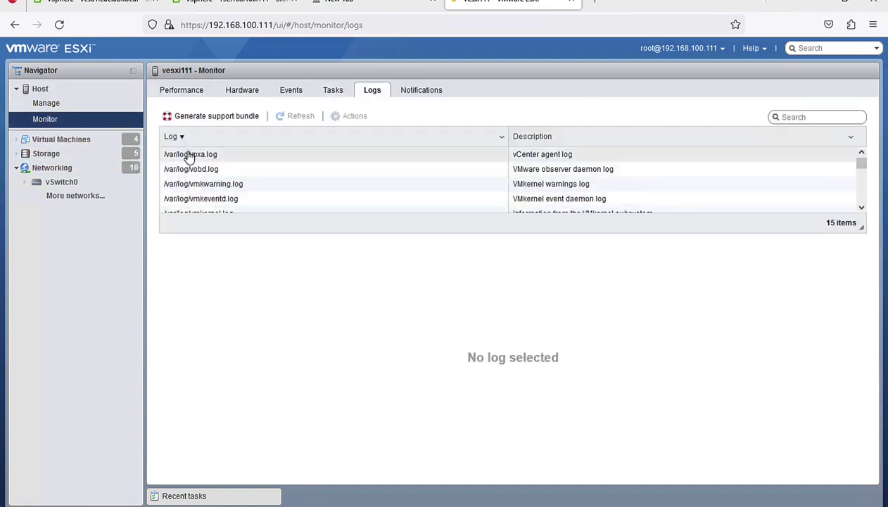
scroll(190, 162, "down", 5)
left_click(204, 179)
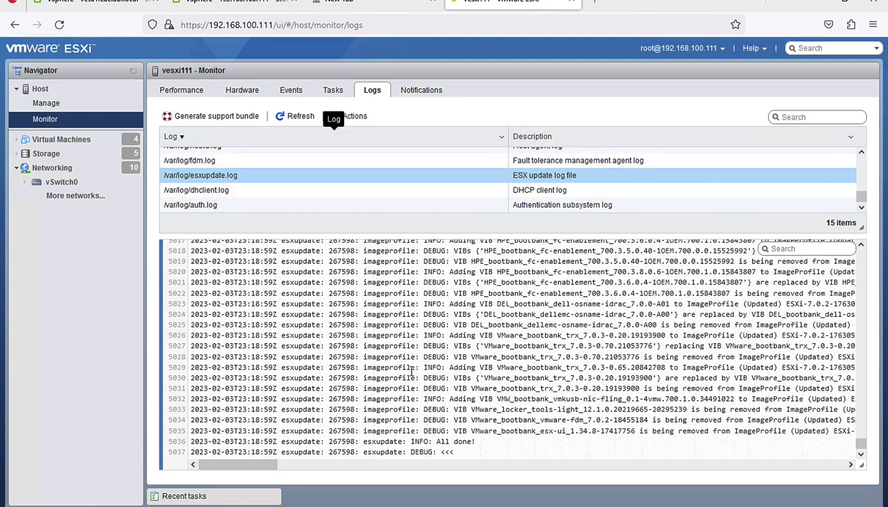
left_click(40, 89)
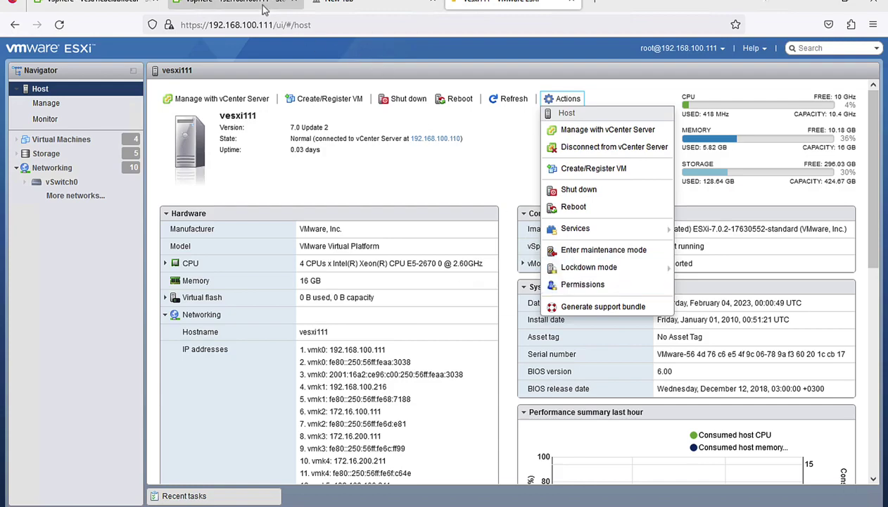
left_click(260, 4)
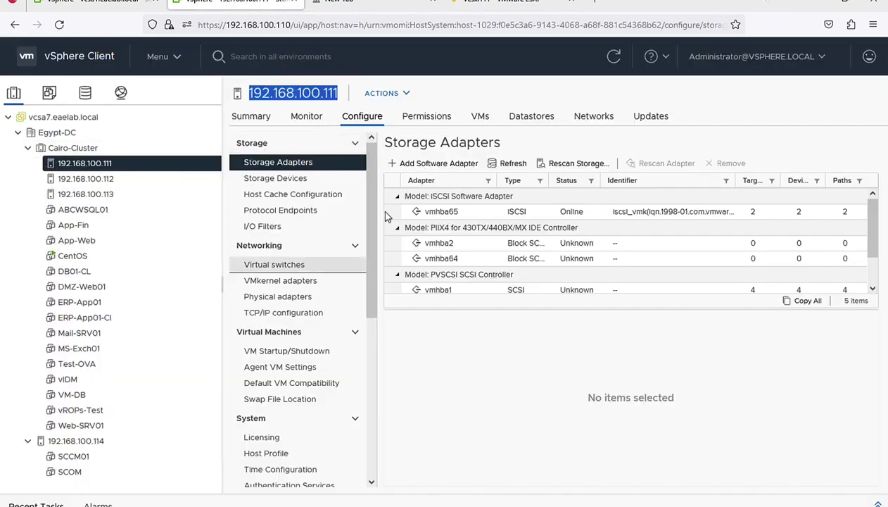
Step: Generate a support bundle for vesxi111, sign in as root, and decline saving the login
left_click(491, 5)
mouse_move(591, 267)
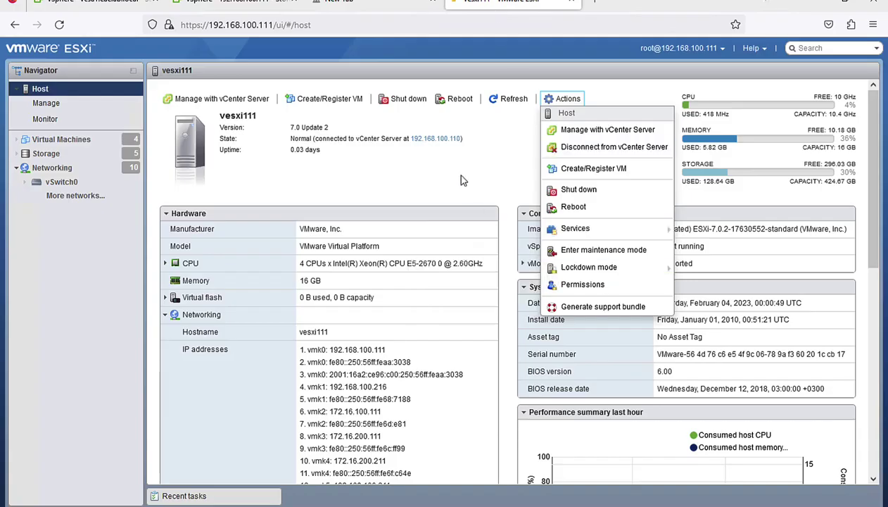
left_click(590, 312)
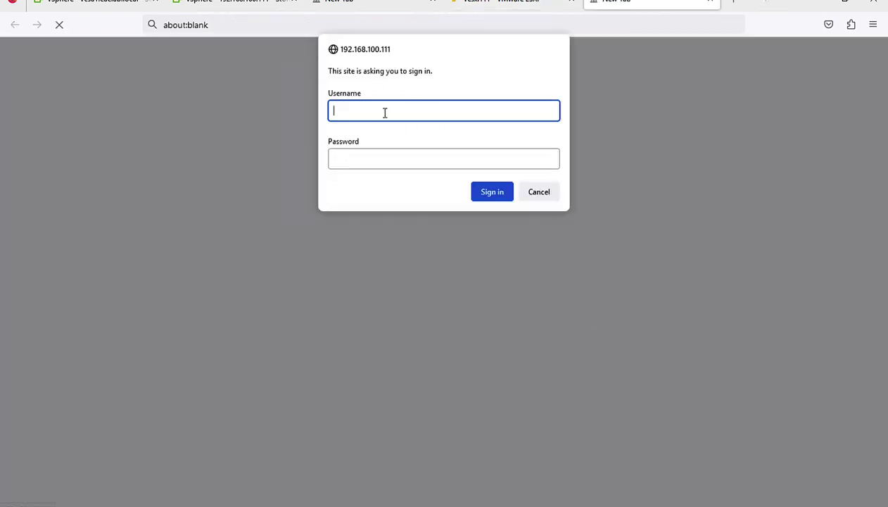
key("Tab")
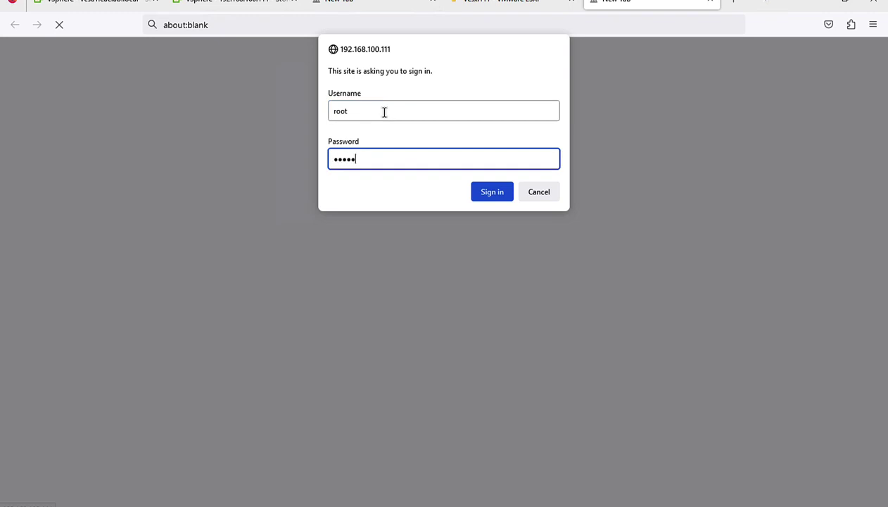
key("Return")
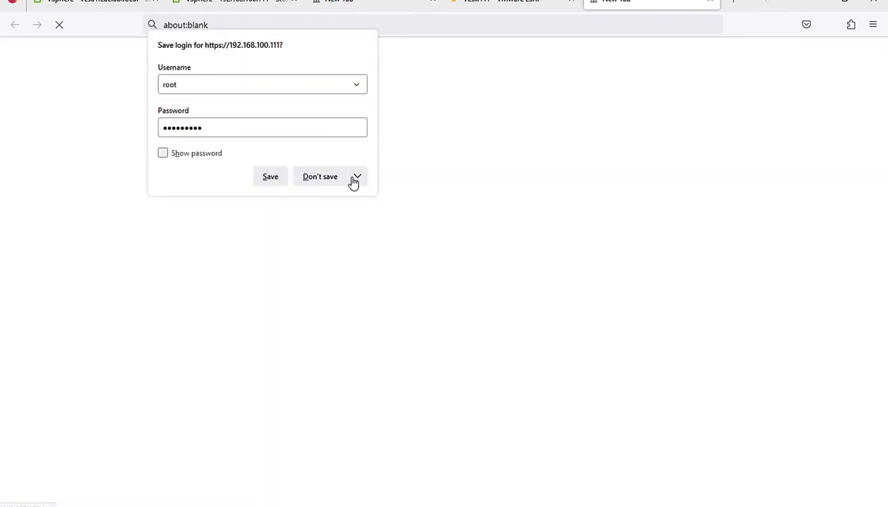
left_click(350, 178)
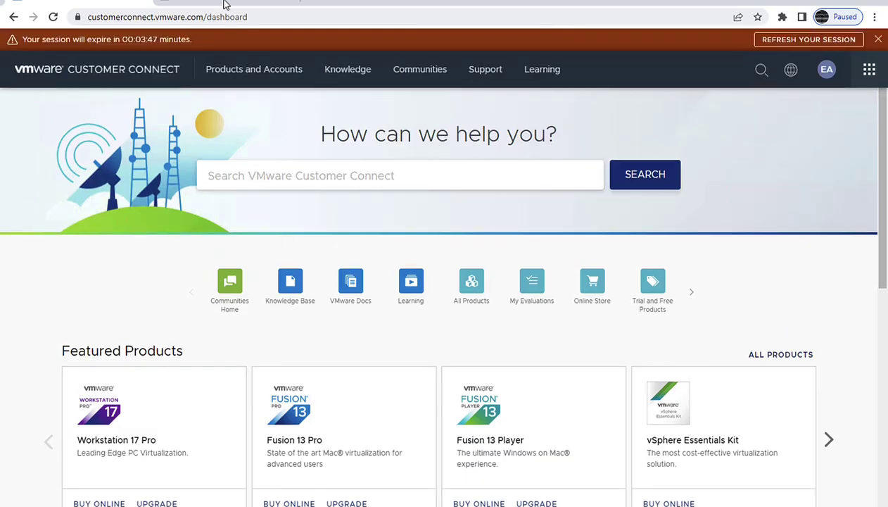
Step: Check the support request number on the sftpsite tab, refresh the Customer Connect session, then open Get Support
left_click(223, 4)
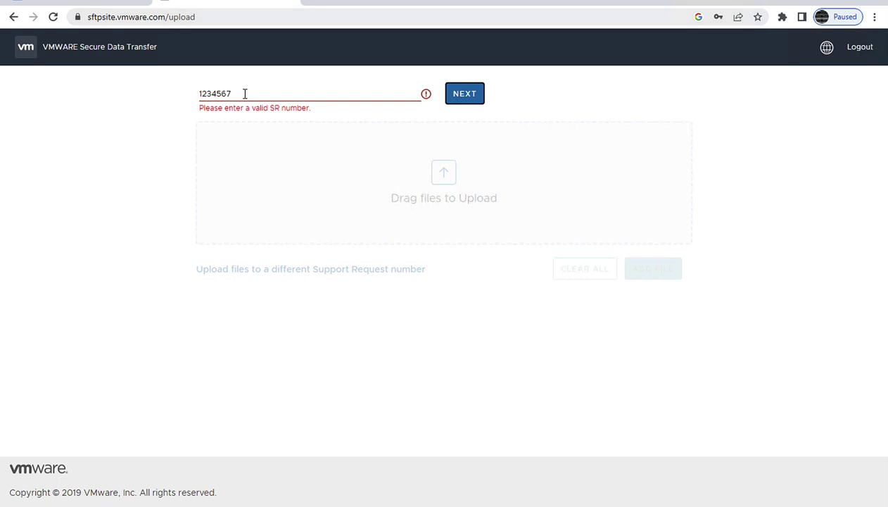
left_click_drag(243, 93, 8, 87)
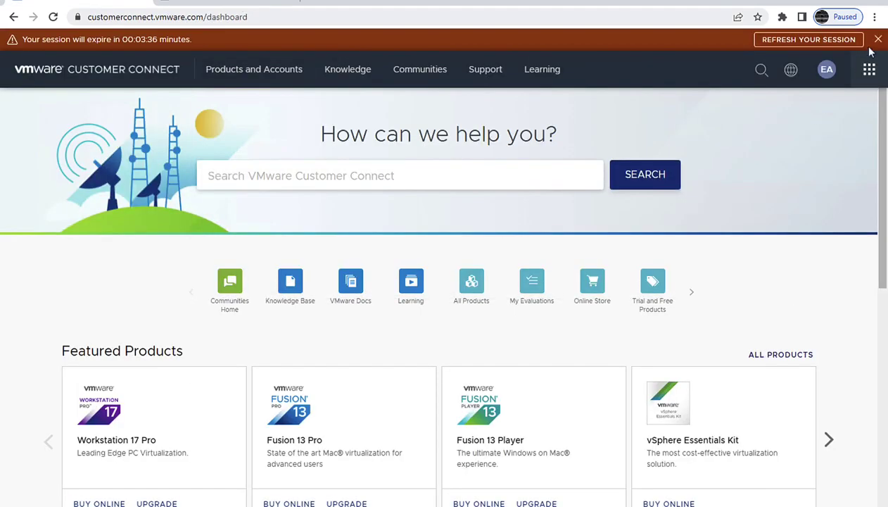
left_click(783, 41)
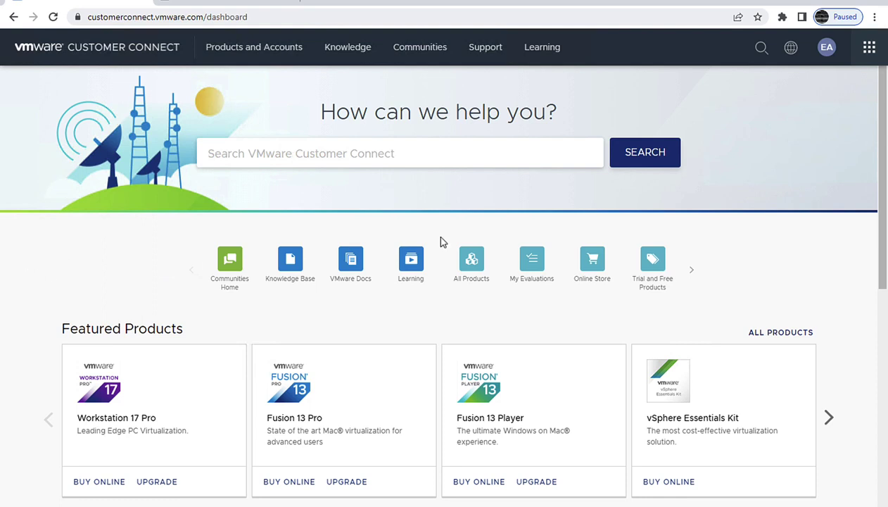
mouse_move(485, 58)
left_click(422, 111)
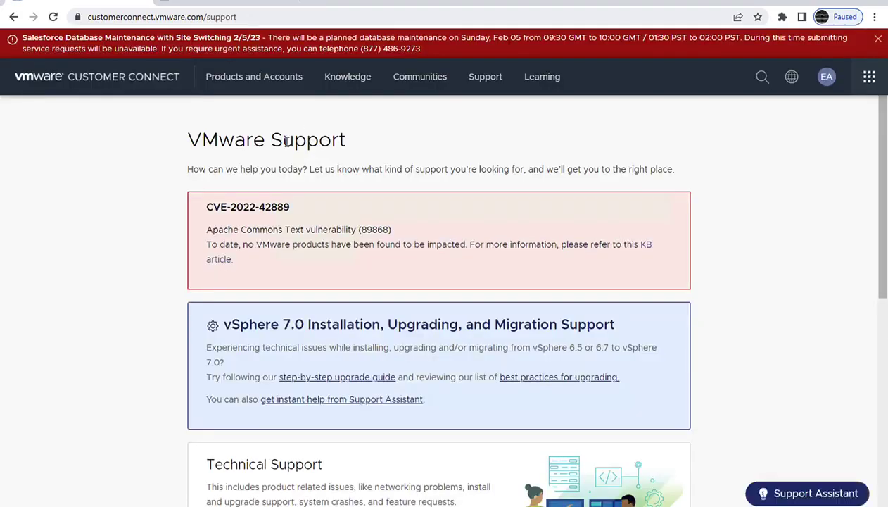
left_click(476, 84)
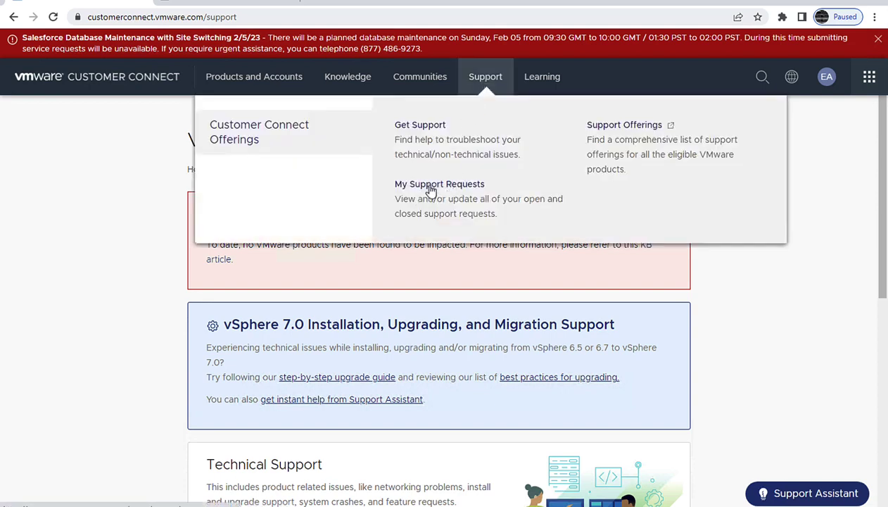
left_click(429, 189)
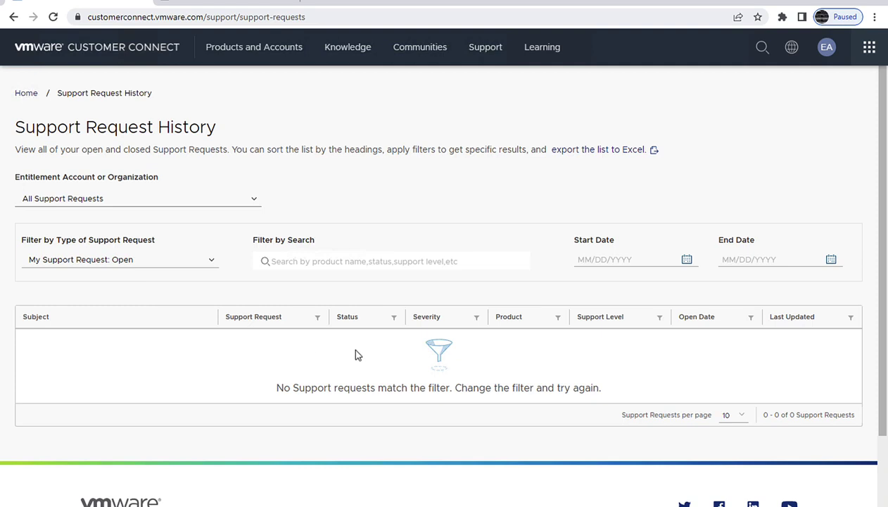
left_click(479, 50)
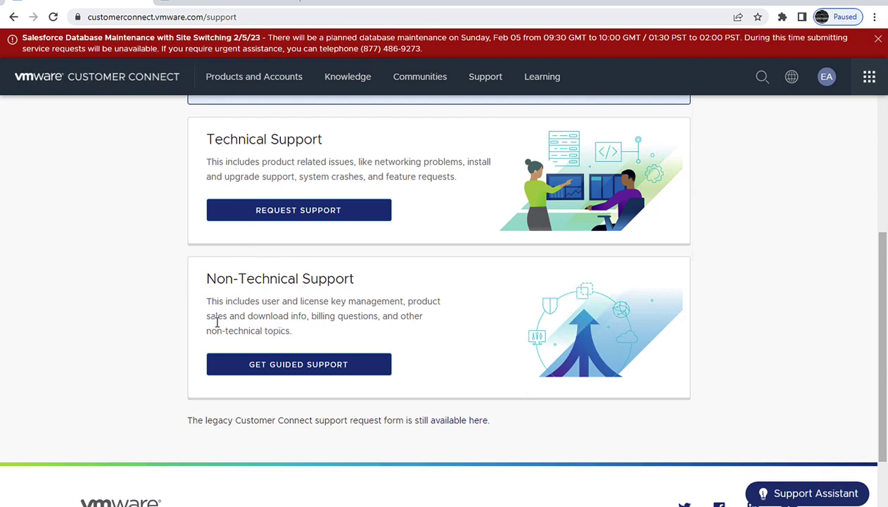
double_click(328, 318)
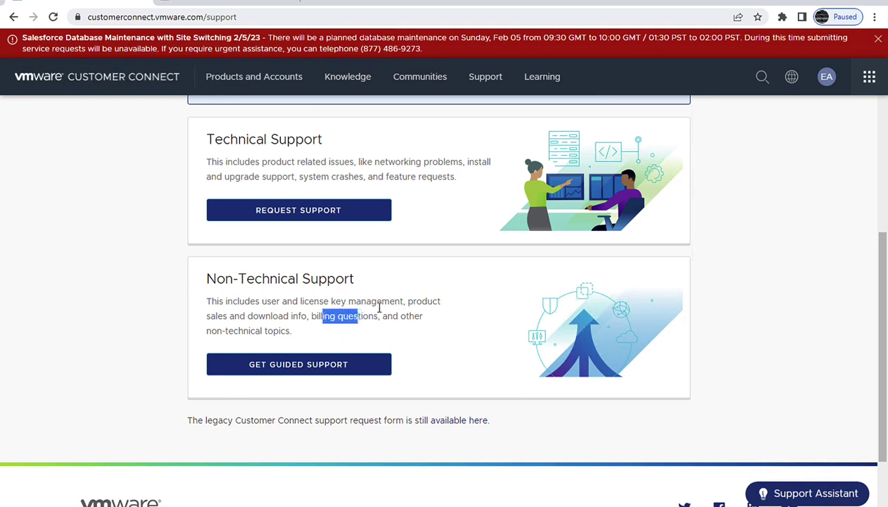
double_click(374, 301)
left_click_drag(229, 318, 219, 321)
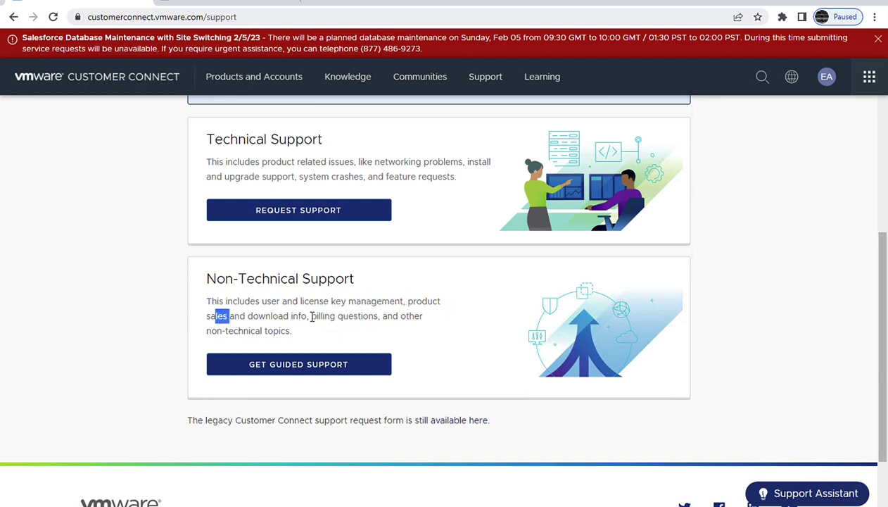
left_click_drag(311, 318, 367, 330)
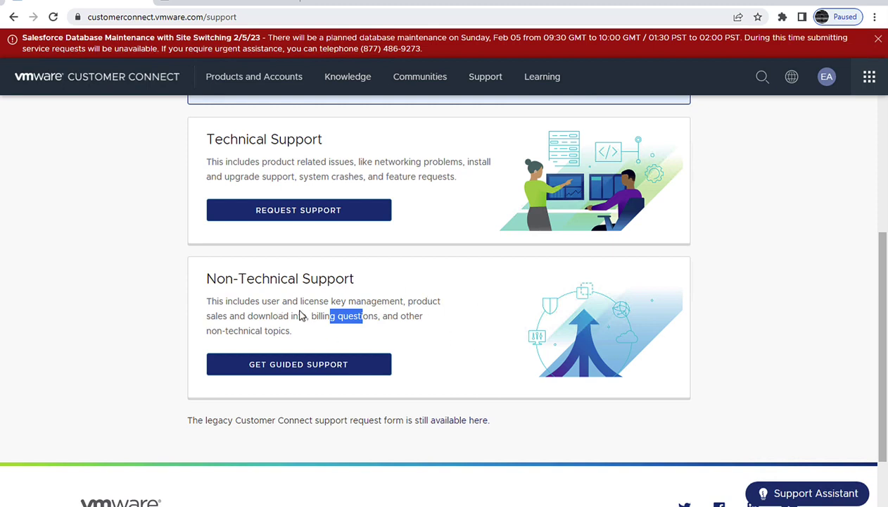
left_click_drag(209, 140, 332, 142)
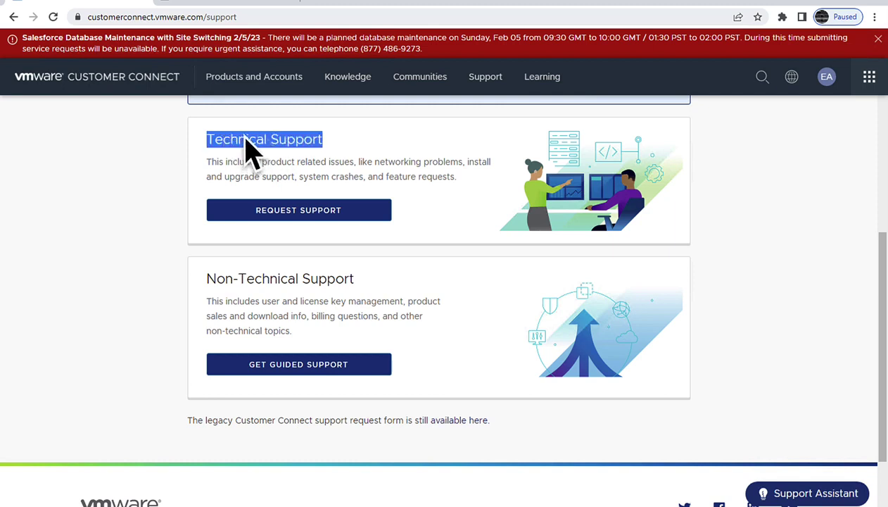
Step: Start a technical support request and close the red site maintenance banner
left_click(288, 217)
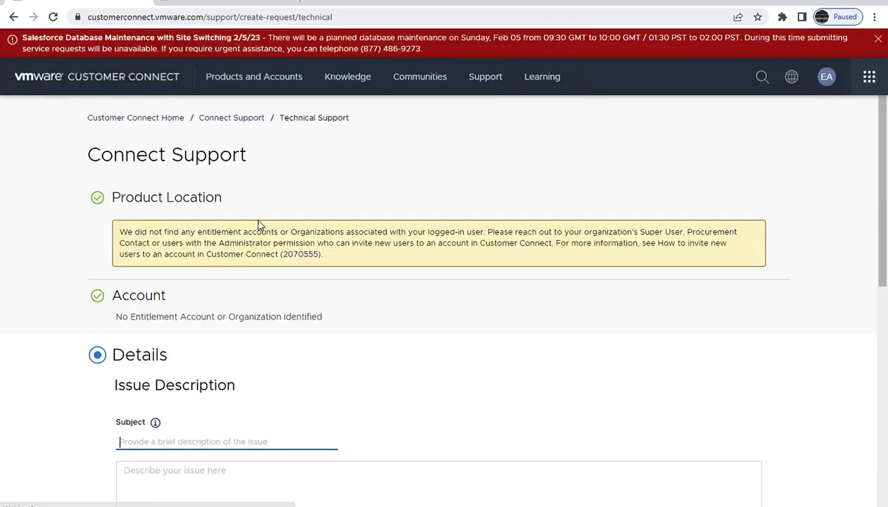
scroll(263, 227, "down", 4)
scroll(262, 227, "up", 4)
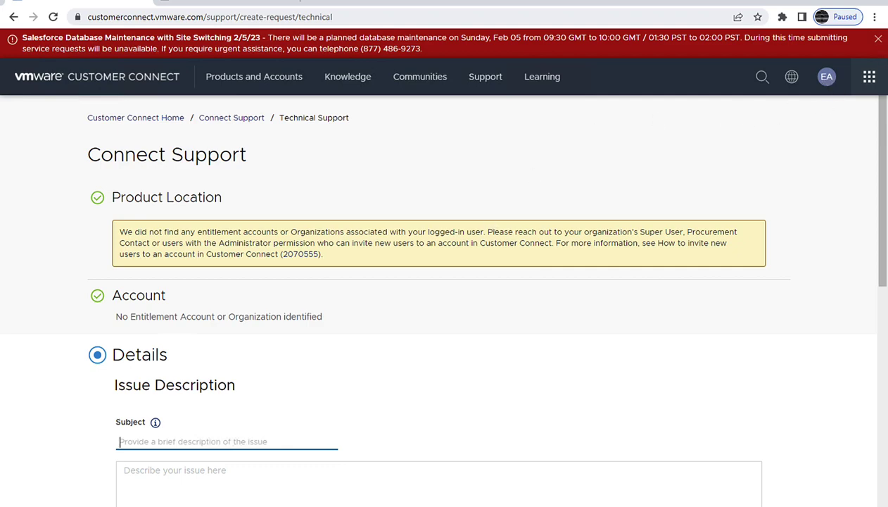
left_click(878, 41)
Step: Scroll through the Connect Support form, noting the missing entitlement account error
scroll(211, 303, "down", 3)
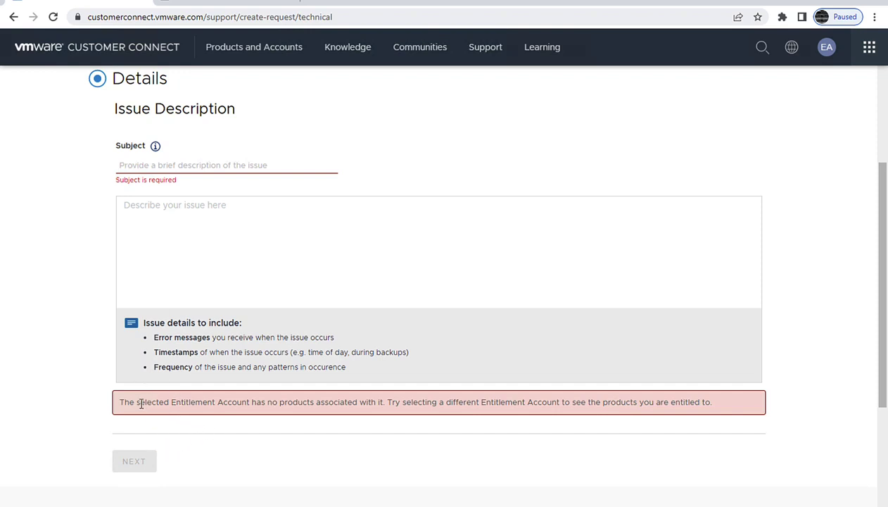
left_click_drag(135, 402, 437, 402)
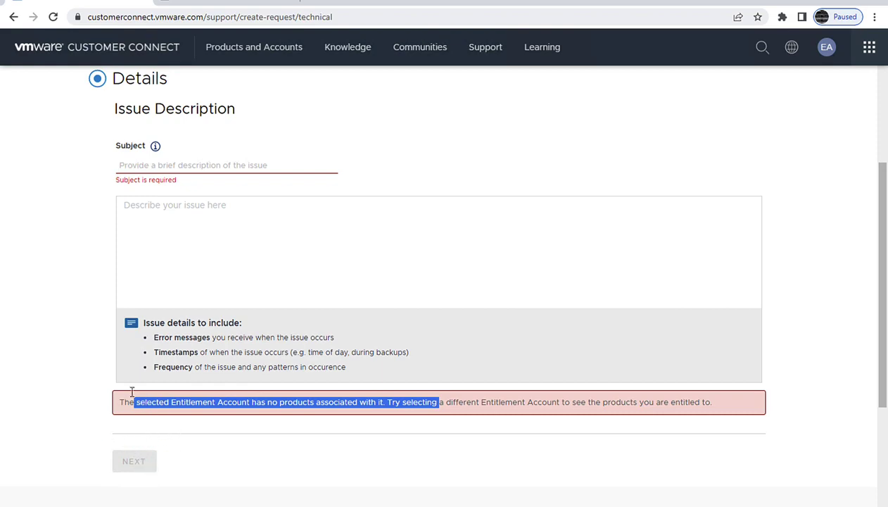
scroll(209, 337, "up", 3)
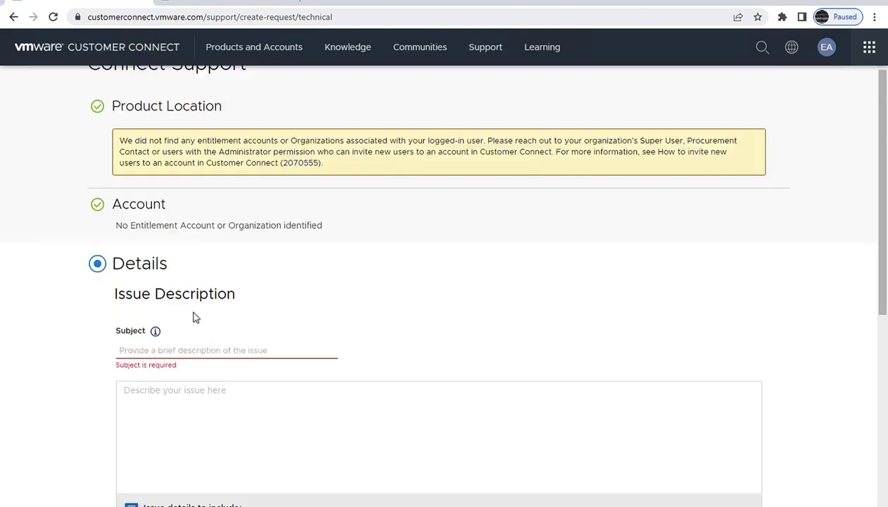
scroll(192, 314, "down", 2)
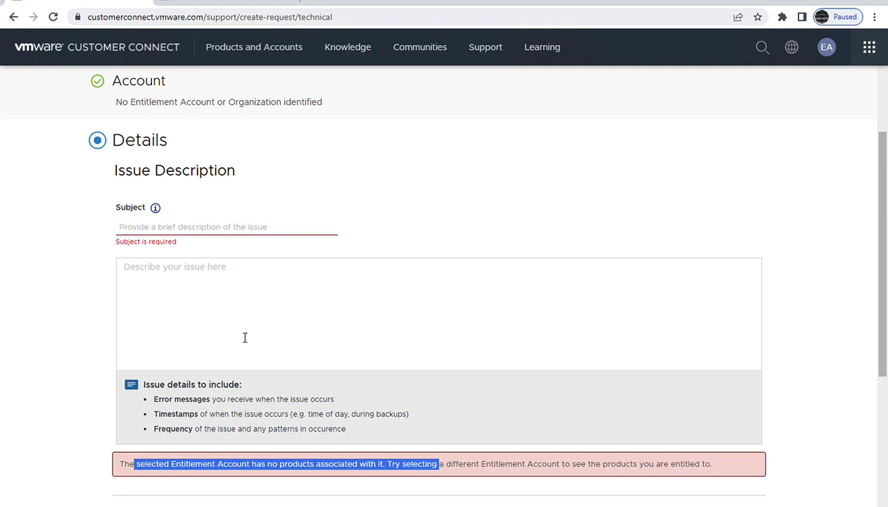
scroll(249, 348, "down", 3)
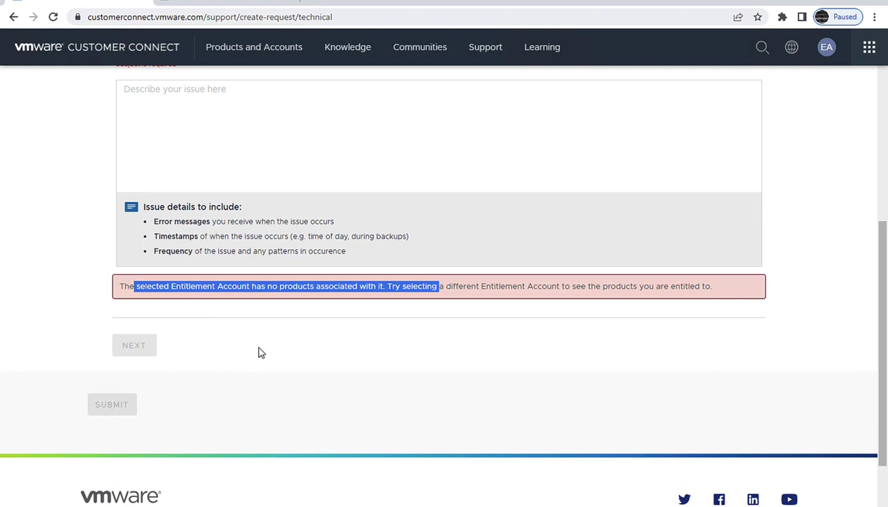
scroll(215, 338, "up", 2)
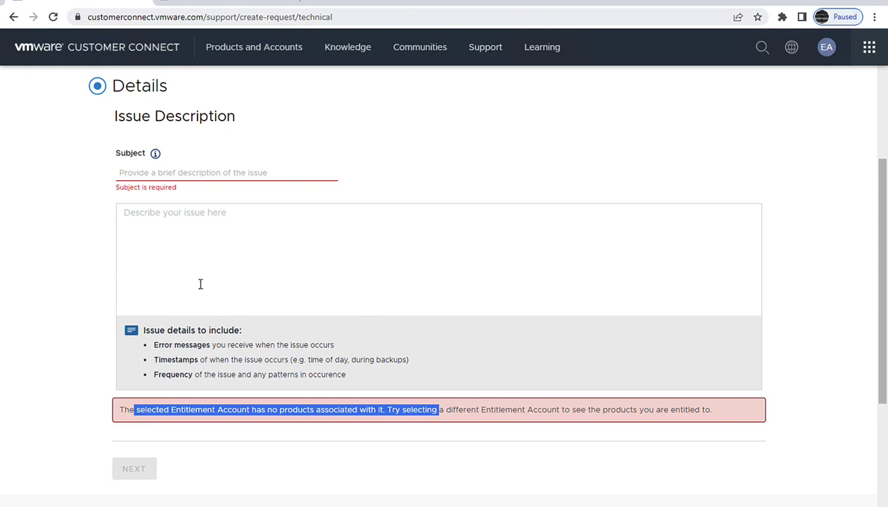
scroll(200, 284, "up", 1)
scroll(201, 290, "up", 1)
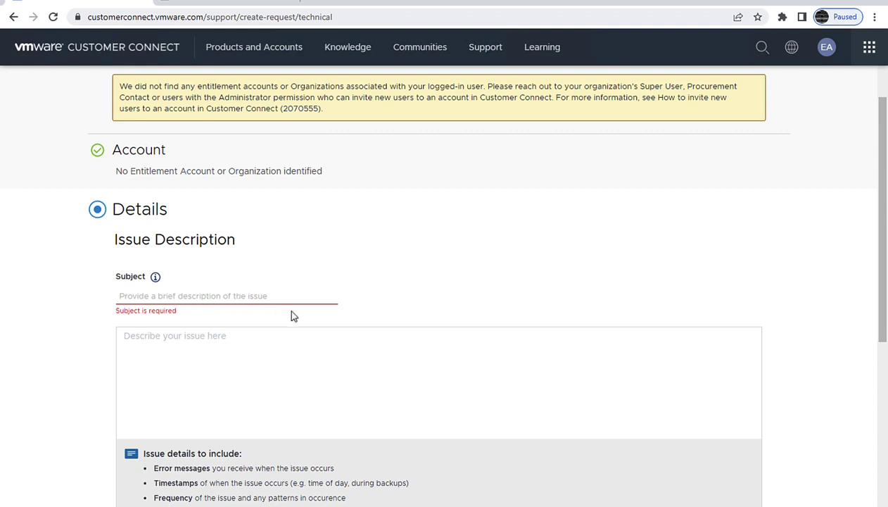
scroll(296, 313, "up", 1)
scroll(299, 313, "up", 1)
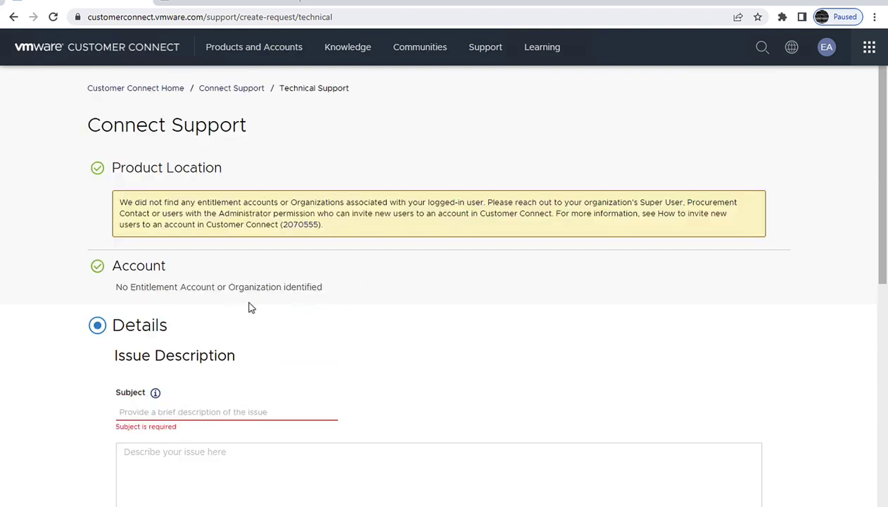
left_click(224, 3)
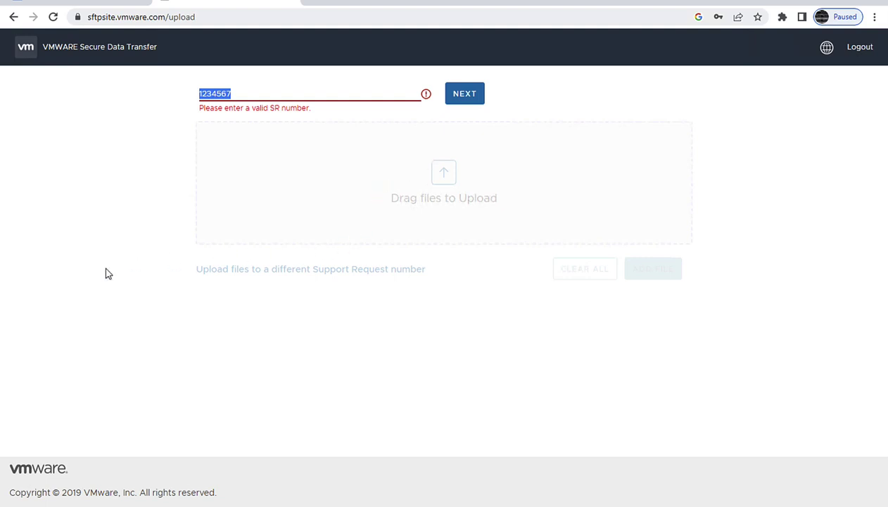
left_click(103, 4)
scroll(189, 339, "down", 3)
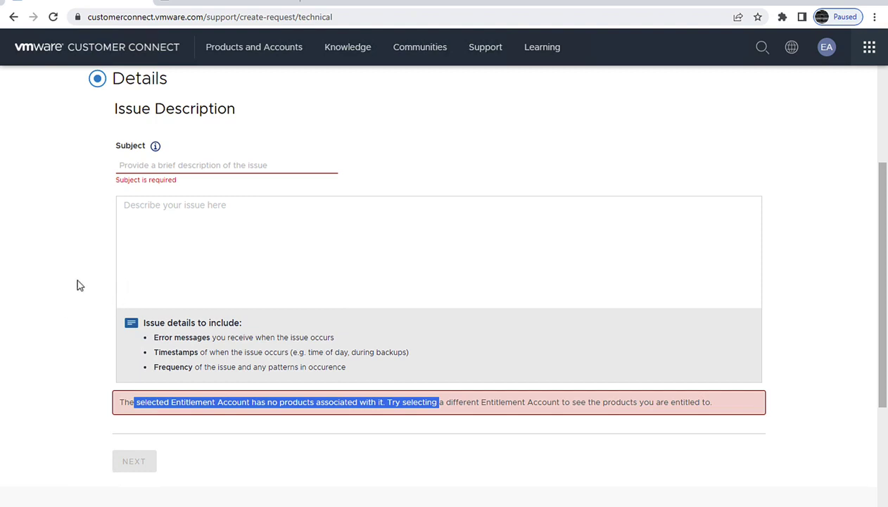
Step: Scroll to the top of the request form, then minimize the sftpsite window to reveal the ESXi Host Client
scroll(61, 295, "up", 2)
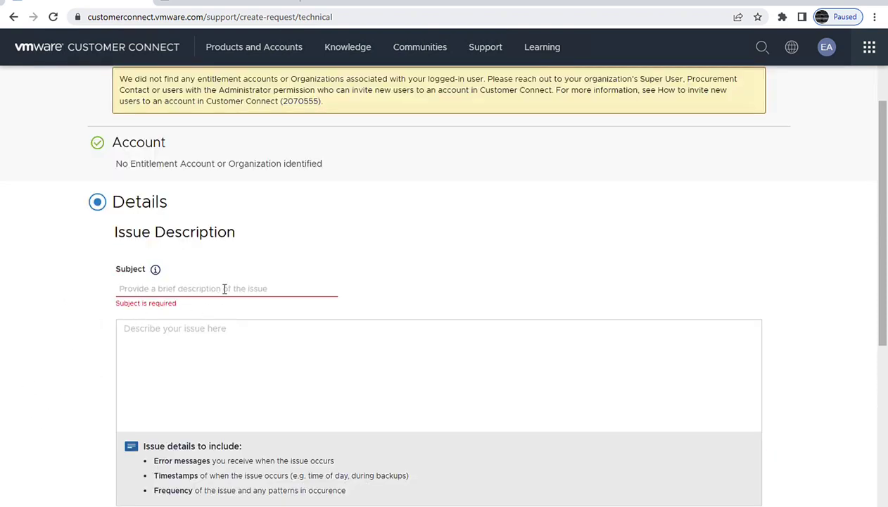
scroll(141, 328, "up", 2)
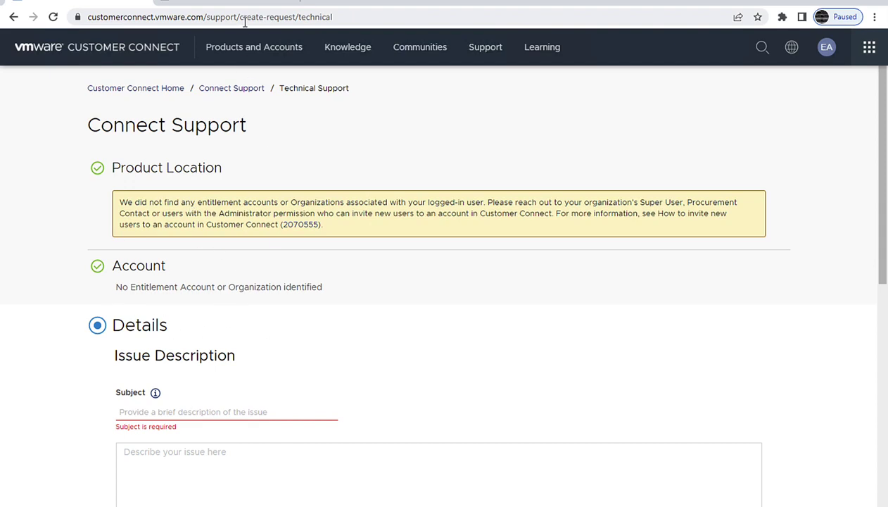
left_click(232, 6)
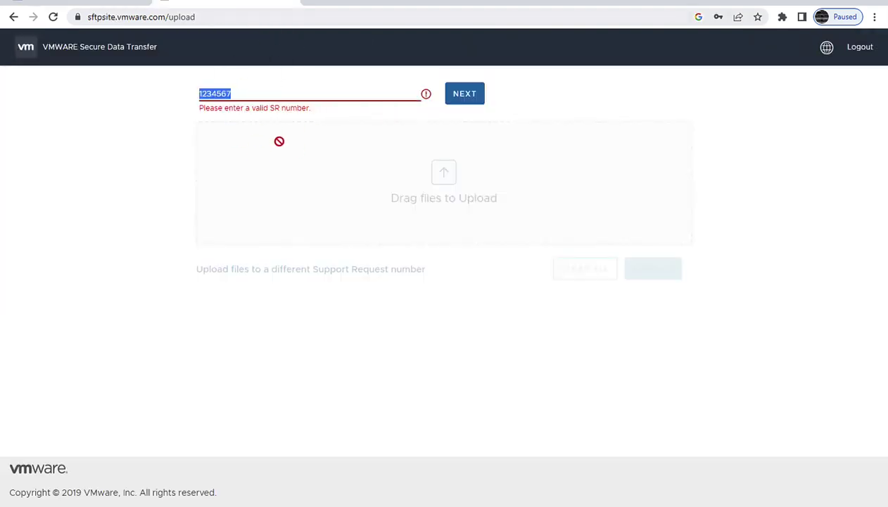
left_click(815, 2)
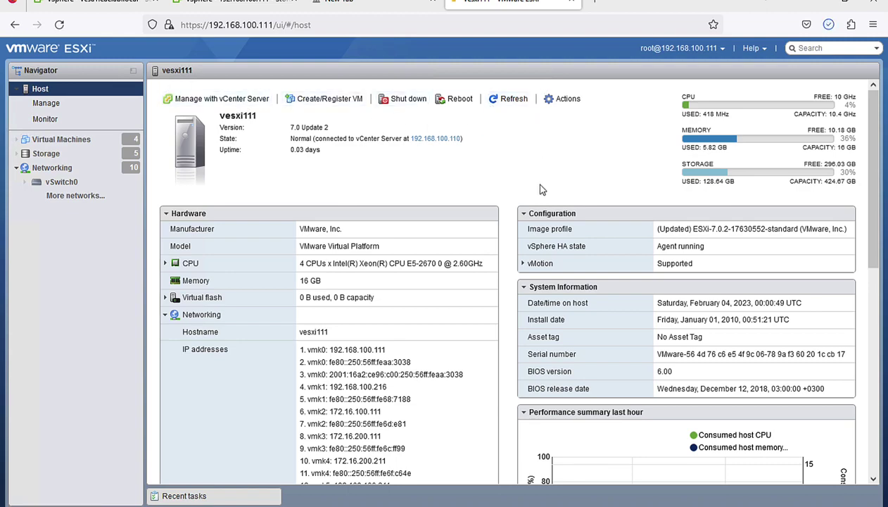
Step: Switch between the vSphere Client and ESXi tabs, ending on 192.168.100.111's Storage Adapters page
left_click(239, 3)
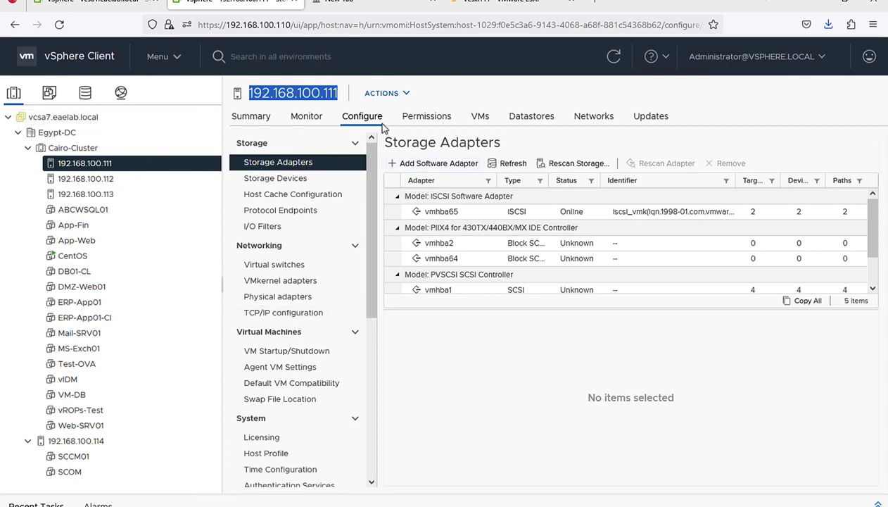
left_click(519, 6)
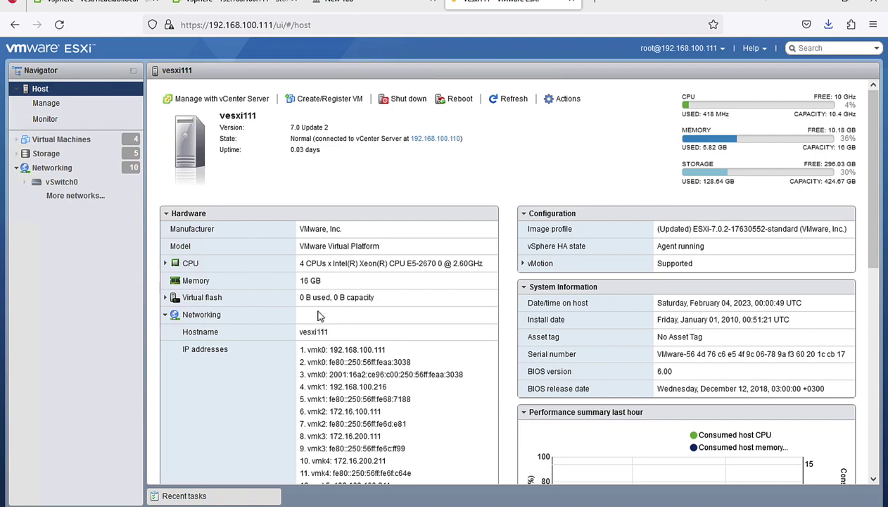
left_click(247, 4)
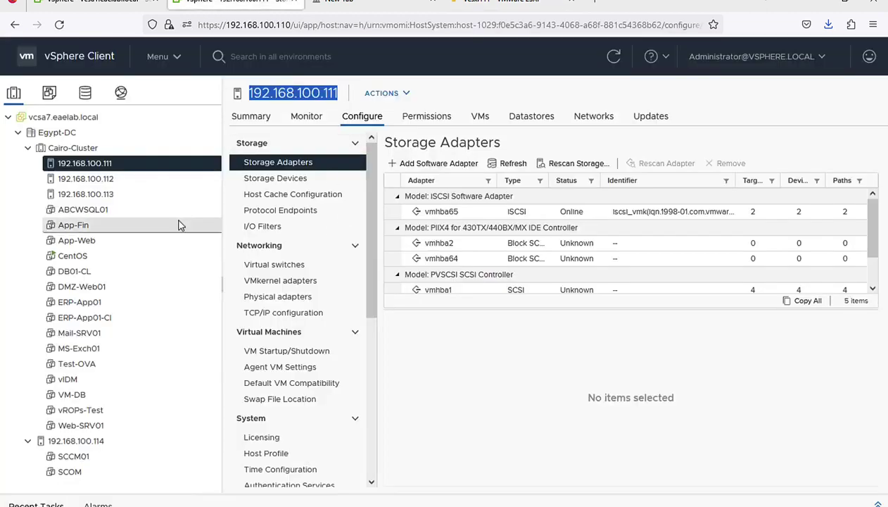
left_click(484, 418)
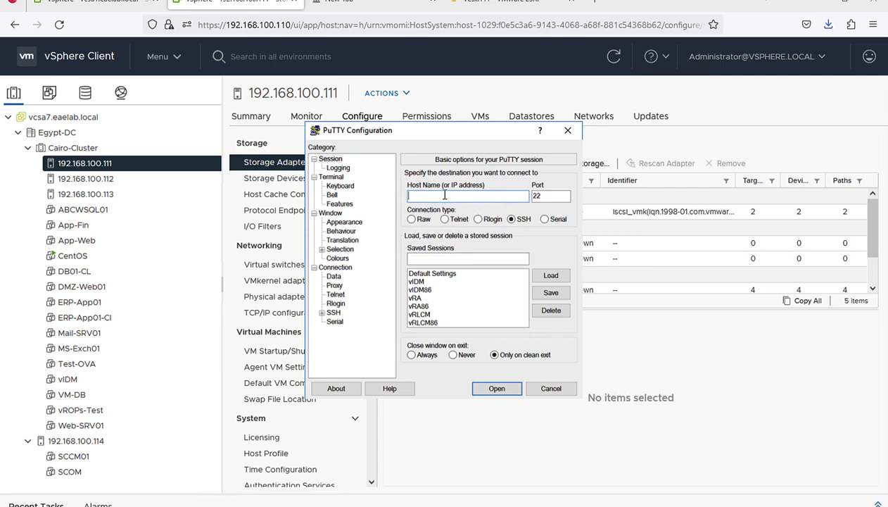
Step: SSH into vCenter 192.168.100.110 as root, maximize the terminal, and enter the bash shell
type("192.168.100.110")
key("Return")
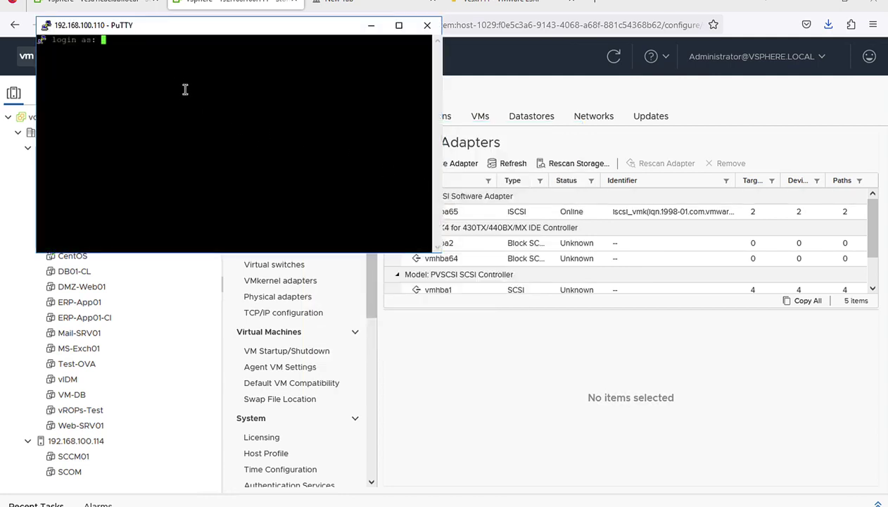
type("root")
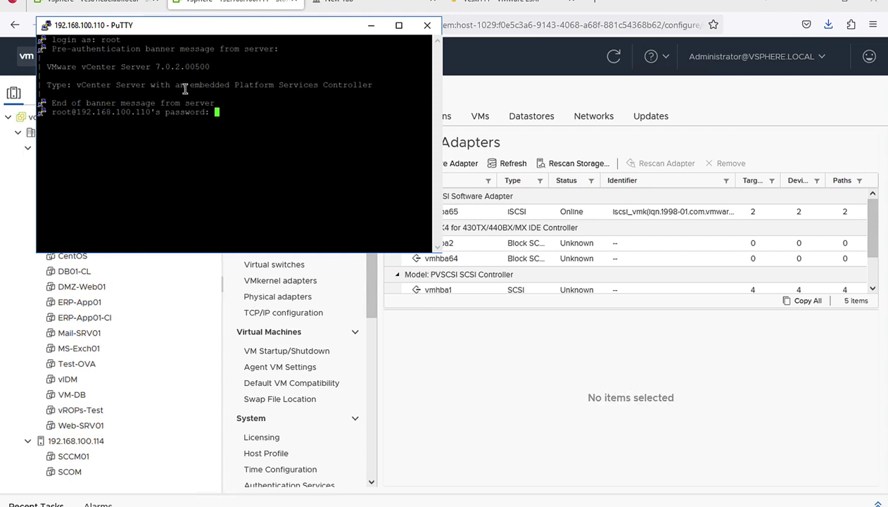
double_click(185, 25)
right_click(99, 1)
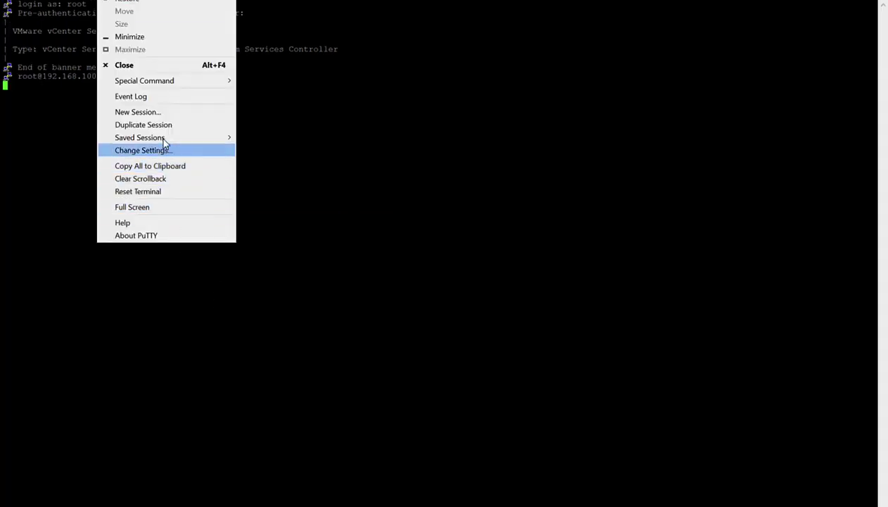
left_click(240, 178)
key("Return")
type("shell")
key("Return")
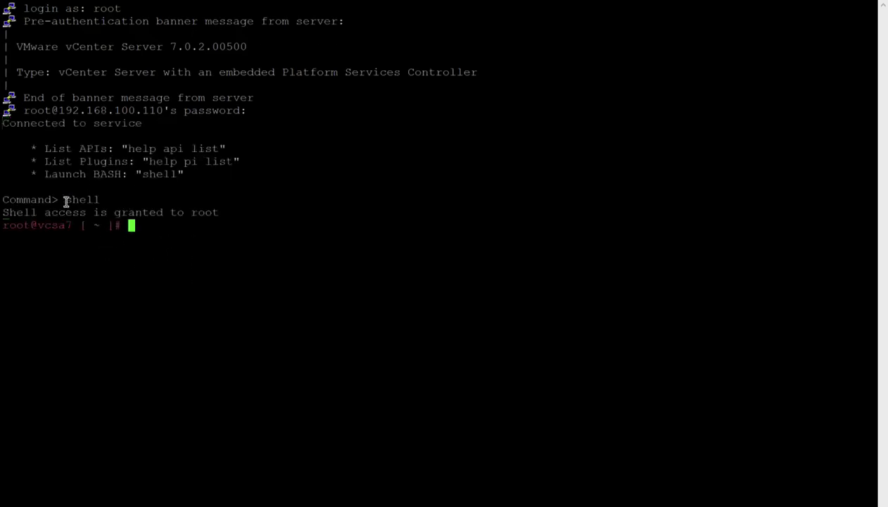
Step: Run vc-support at the vCenter root prompt to start collecting the log bundle
left_click_drag(65, 200, 119, 200)
left_click(159, 260)
type("vc support")
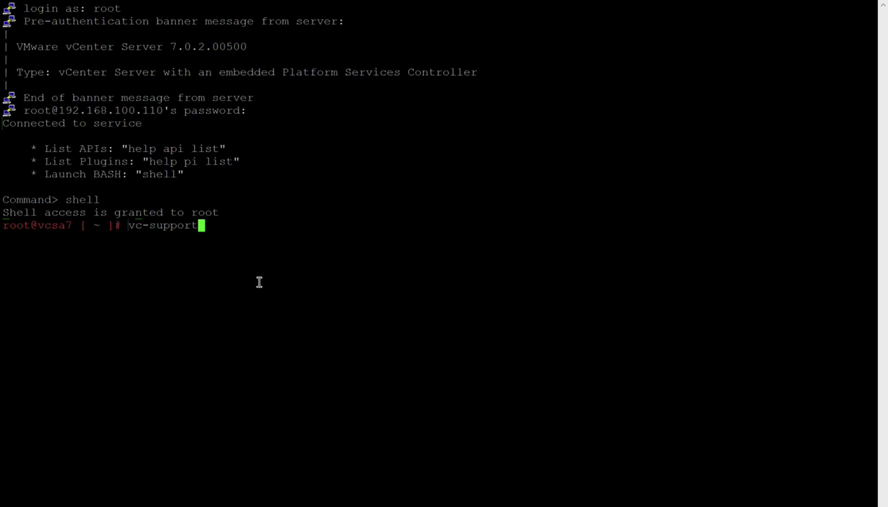
key("Return")
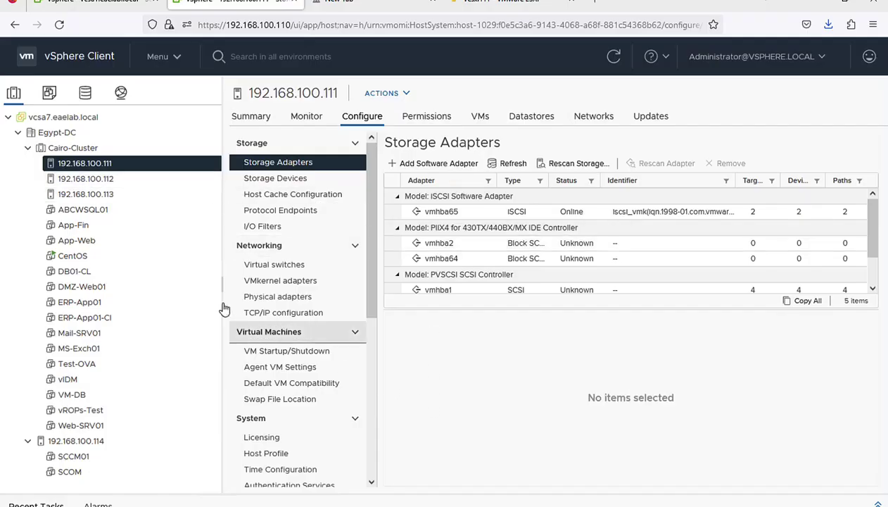
Step: Start the ESXi Shell and SSH services on host 192.168.100.112, then launch a new PuTTY session
left_click(107, 180)
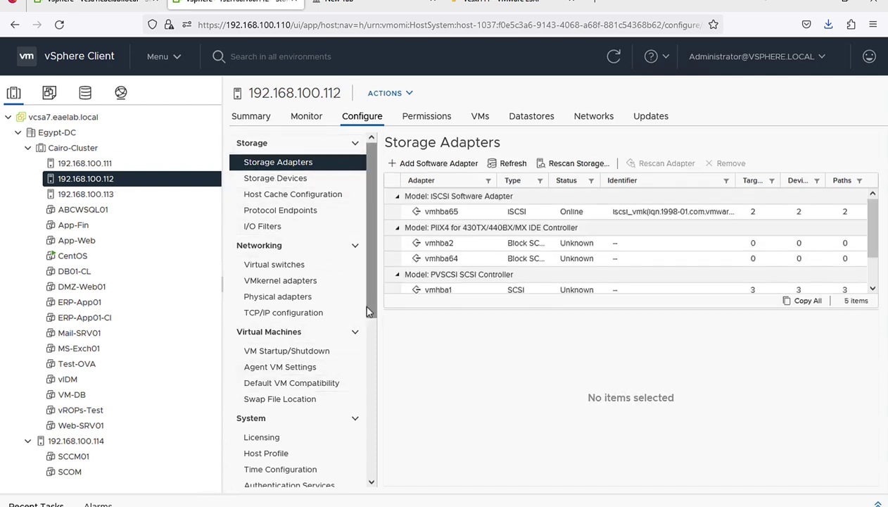
scroll(371, 308, "down", 5)
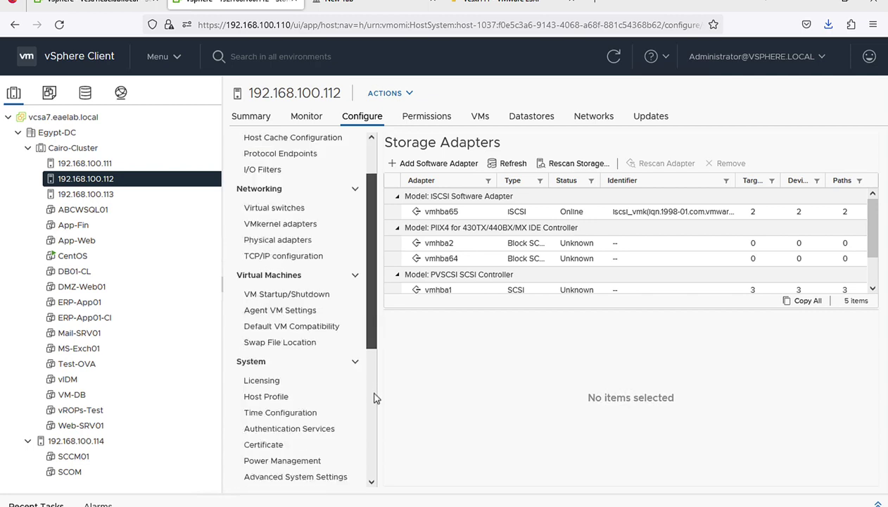
left_click(282, 400)
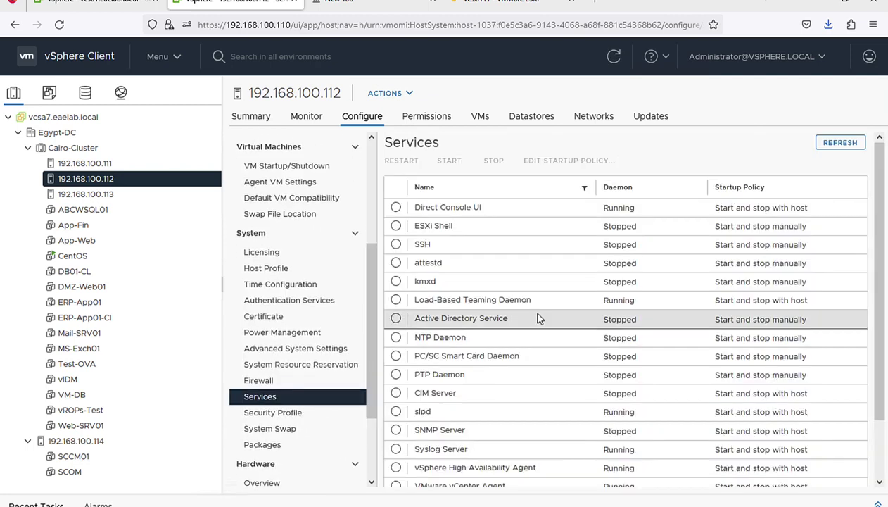
left_click(432, 226)
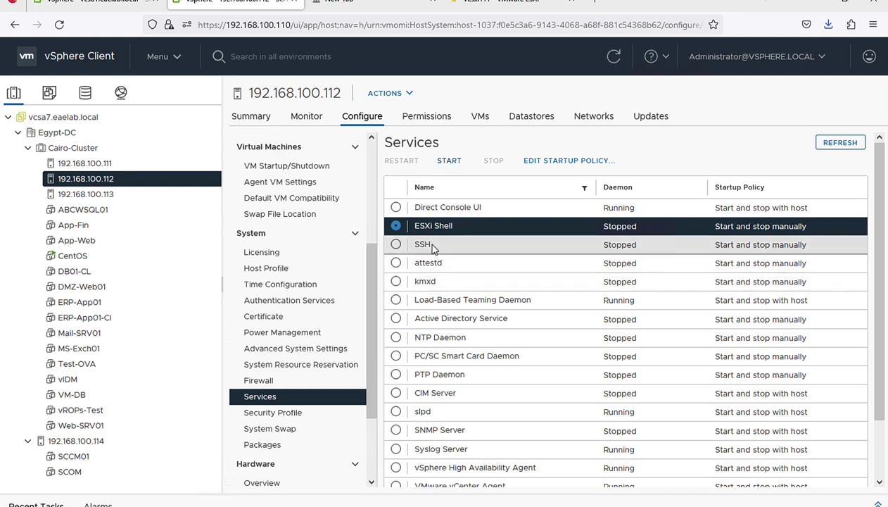
left_click(433, 246)
left_click(449, 161)
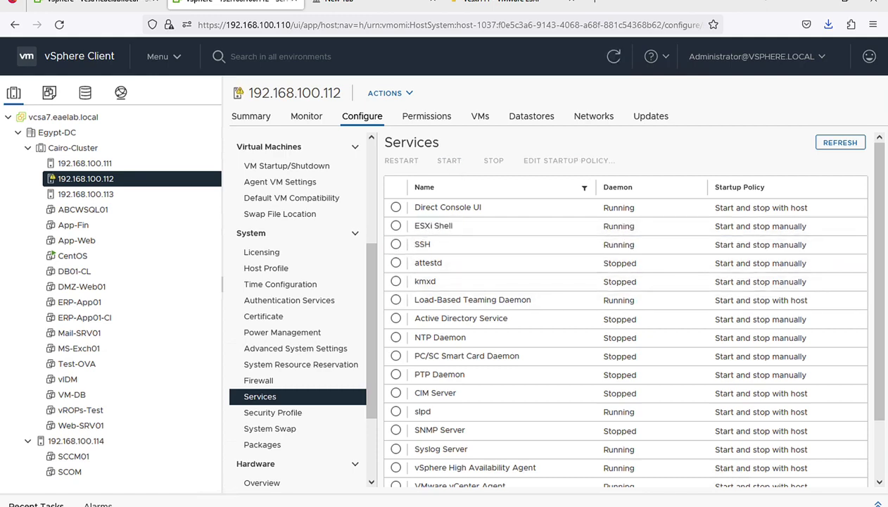
right_click(291, 503)
left_click(293, 459)
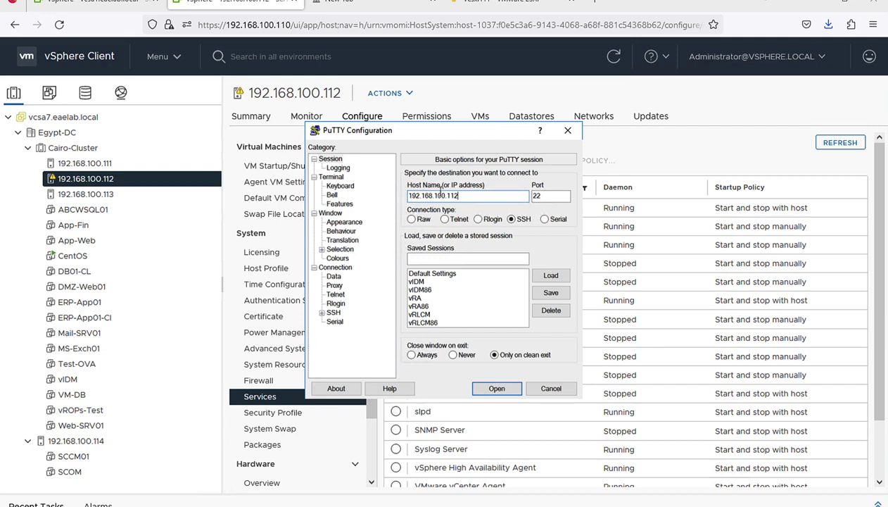
Step: Connect to 192.168.100.112, log in as root with the password, and maximise the terminal window
key("Return")
type("root")
key("Return")
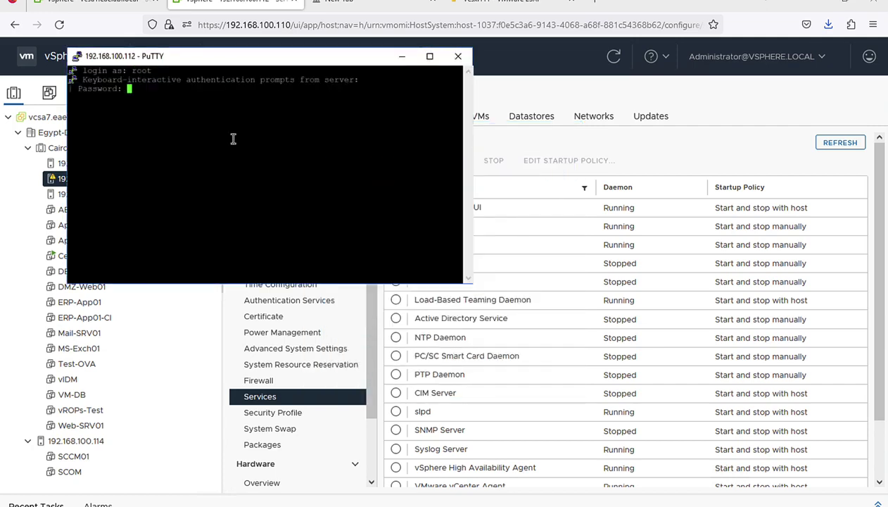
key("Return")
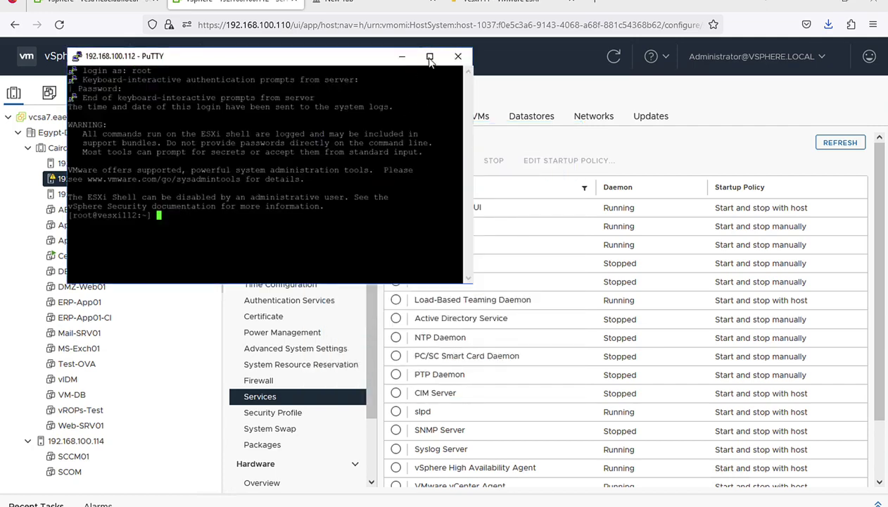
left_click(430, 56)
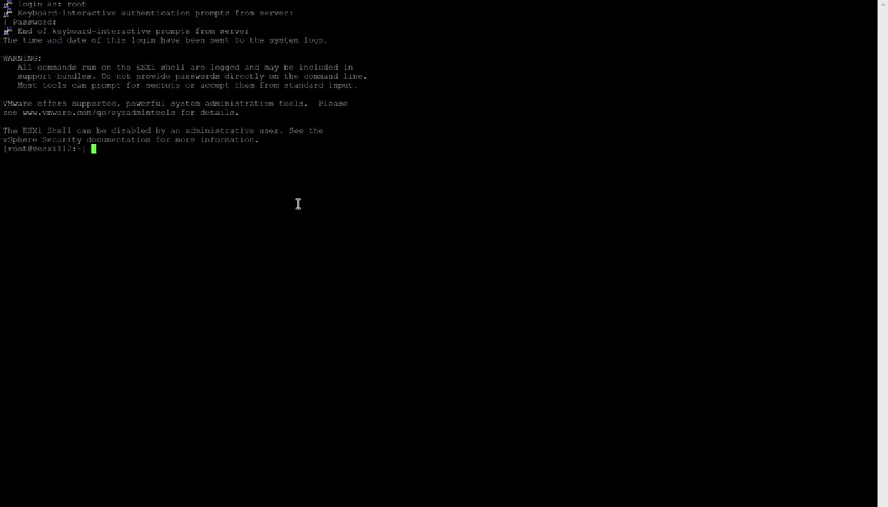
right_click(102, 2)
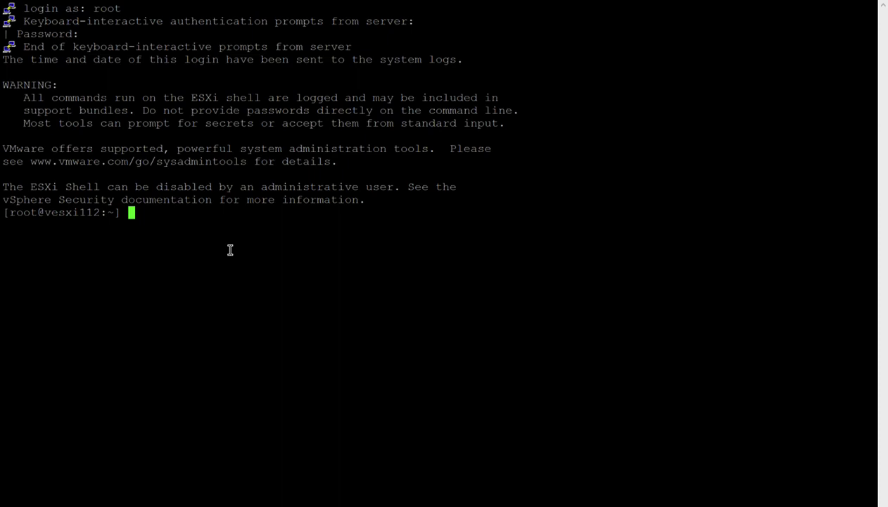
Step: Run vm-support at the [root@vesxi112:~] prompt to begin collecting the host's logs
type("vm-support")
key("Return")
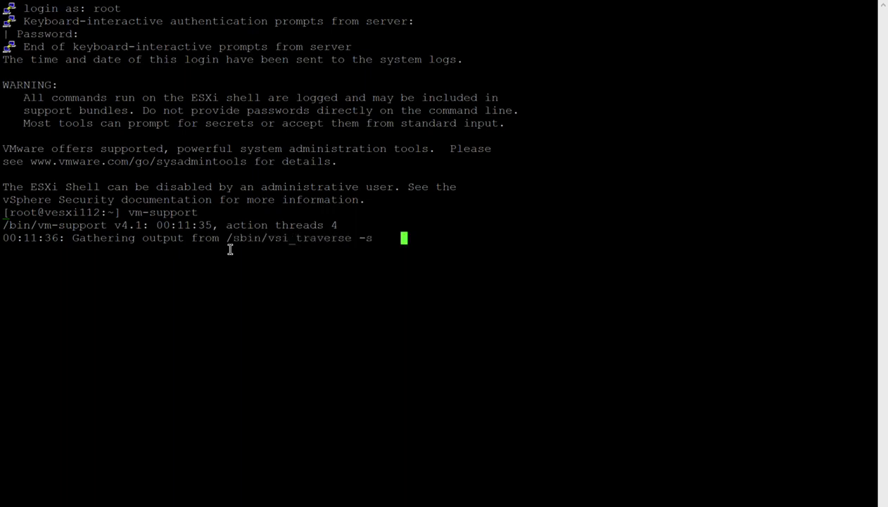